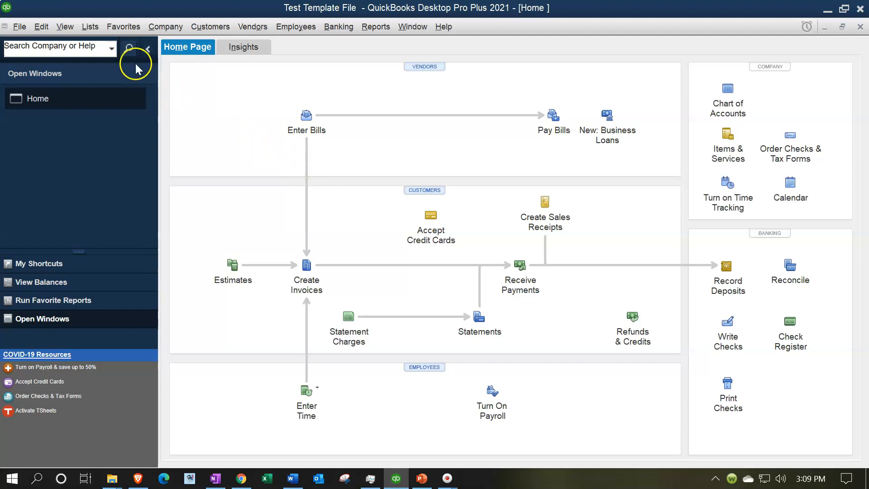
Open the company file's list of form templates
click(90, 28)
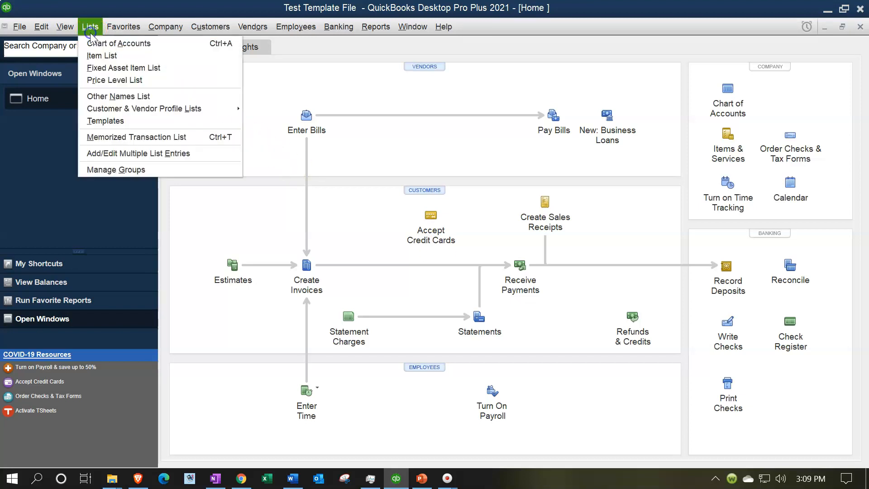
click(116, 121)
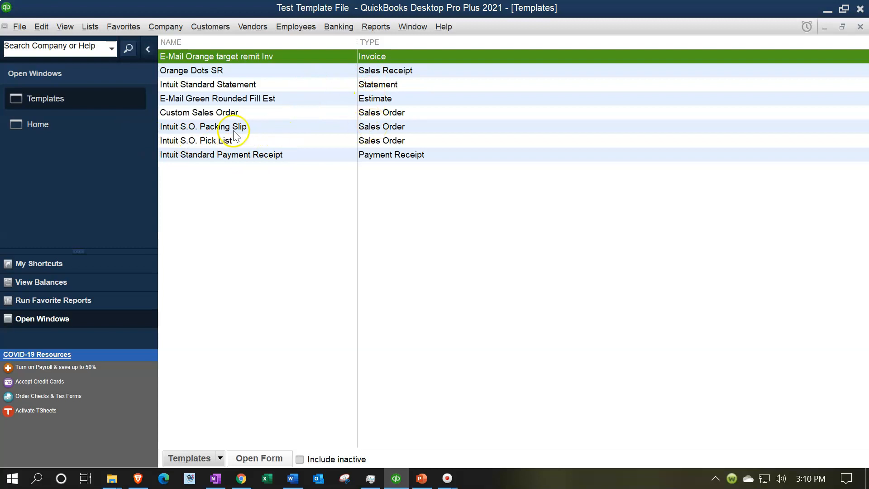
View the Receive Payments form from the home page, close it, and return to the template list
click(90, 128)
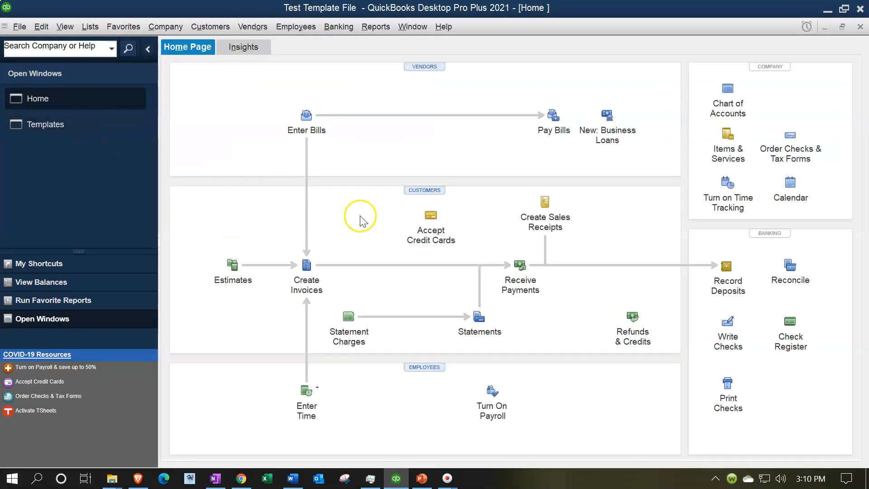
click(521, 267)
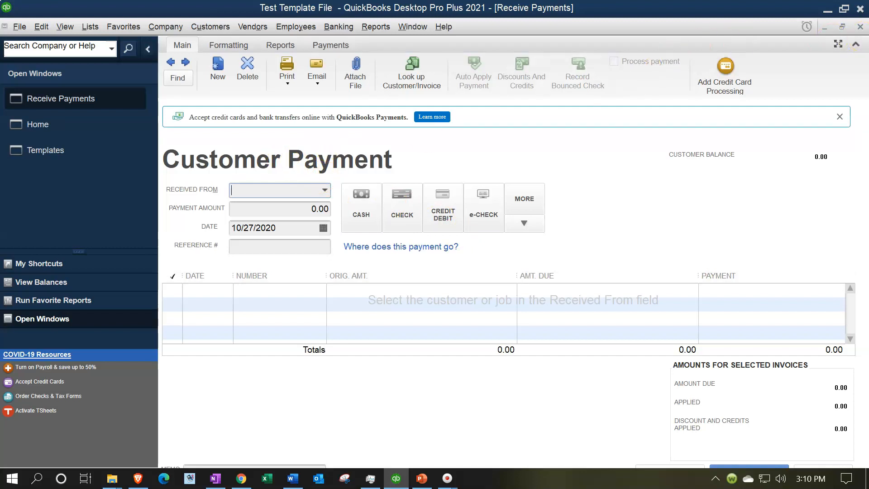
click(860, 27)
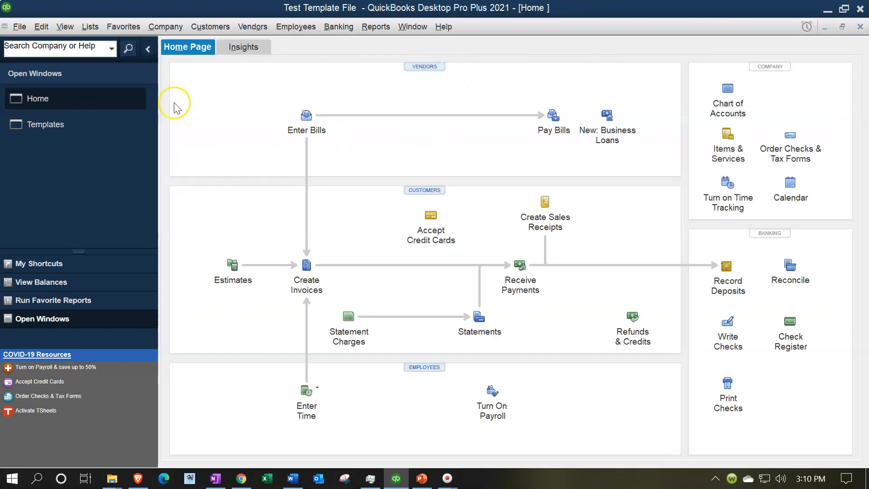
click(86, 125)
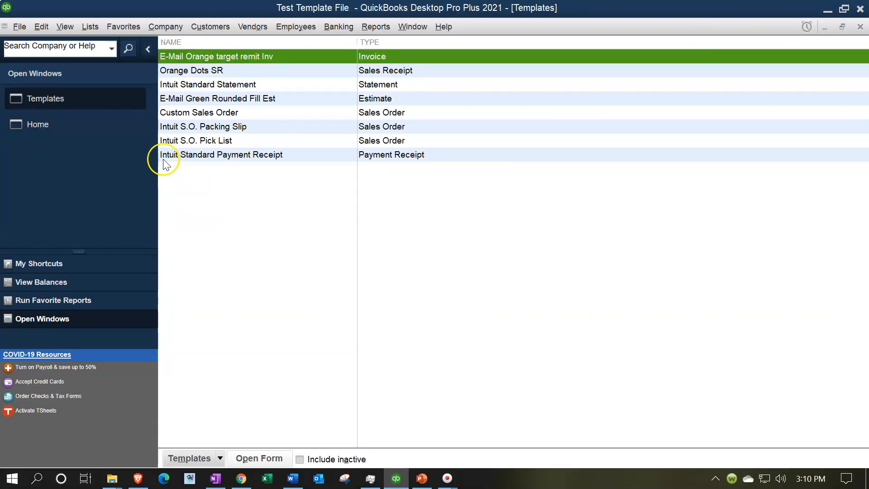
click(263, 156)
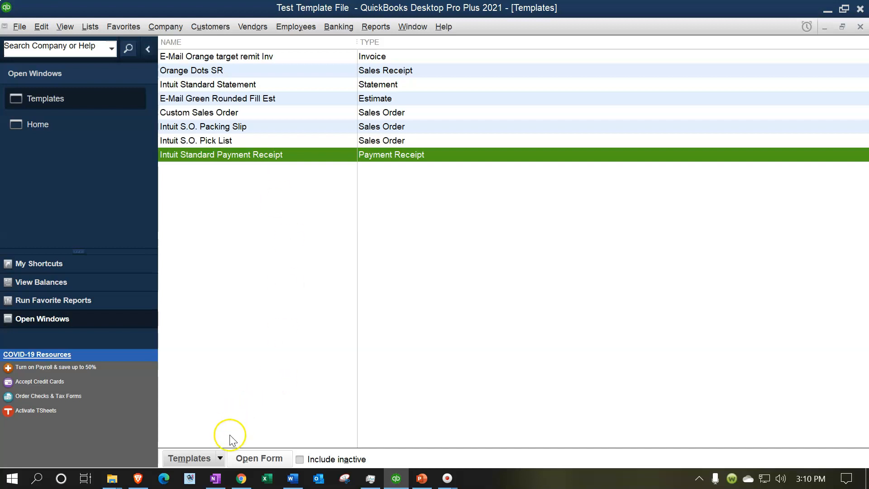
click(219, 453)
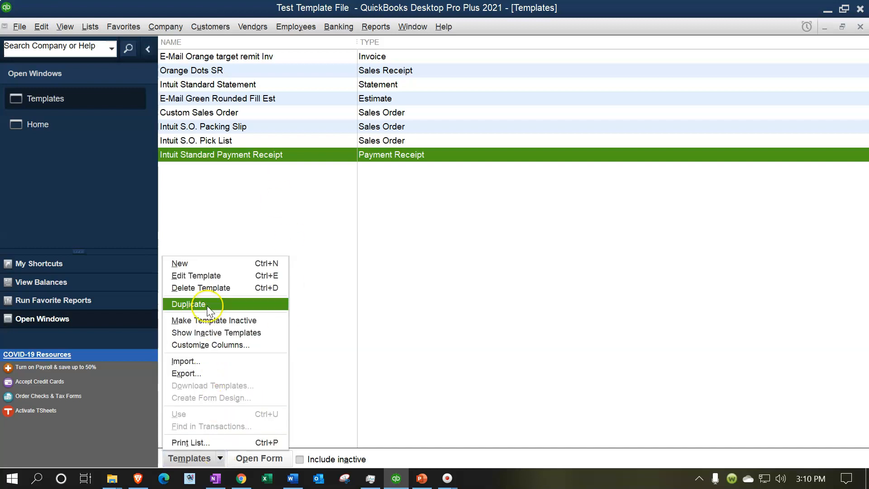
click(199, 262)
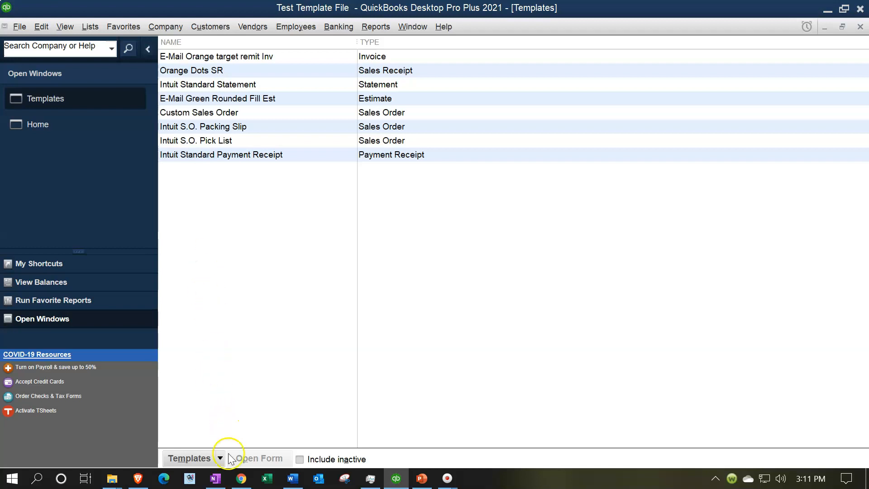
Create a new form template of the Payment Receipt type
click(218, 459)
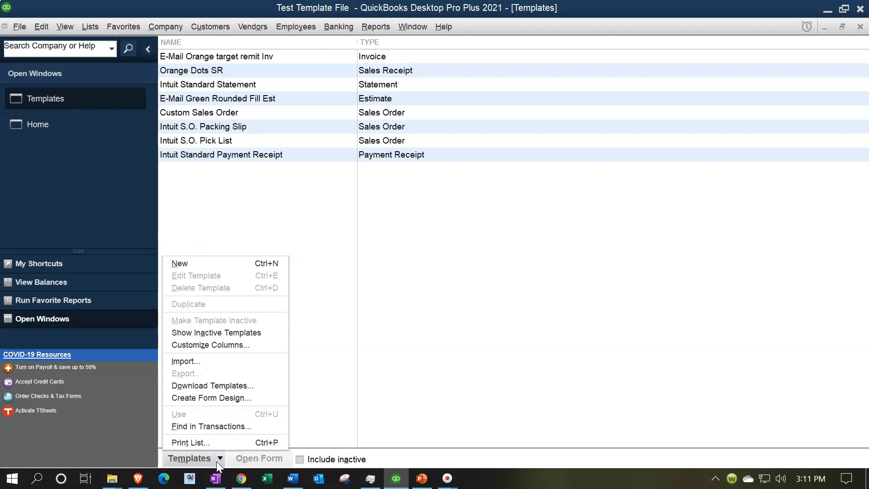
click(199, 264)
click(265, 281)
click(256, 338)
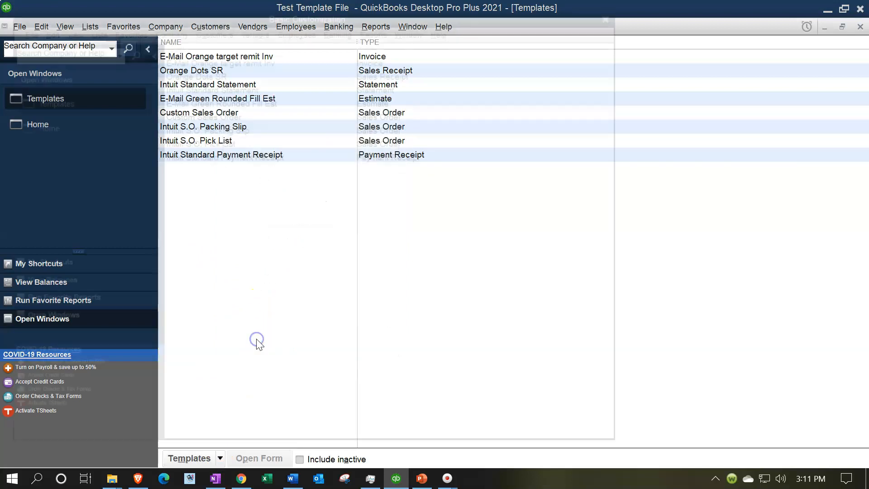
drag(145, 9, 297, 19)
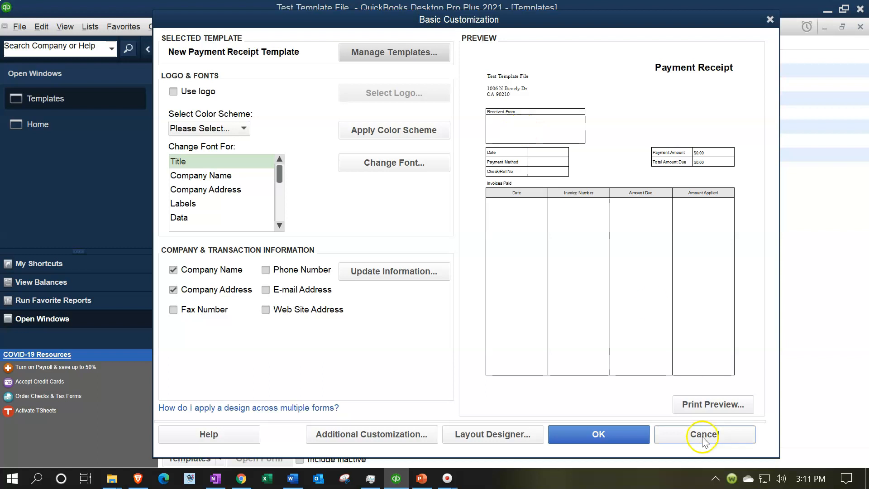
Examine the new payment receipt template in print preview, both full page and enlarged, and close the preview
click(706, 405)
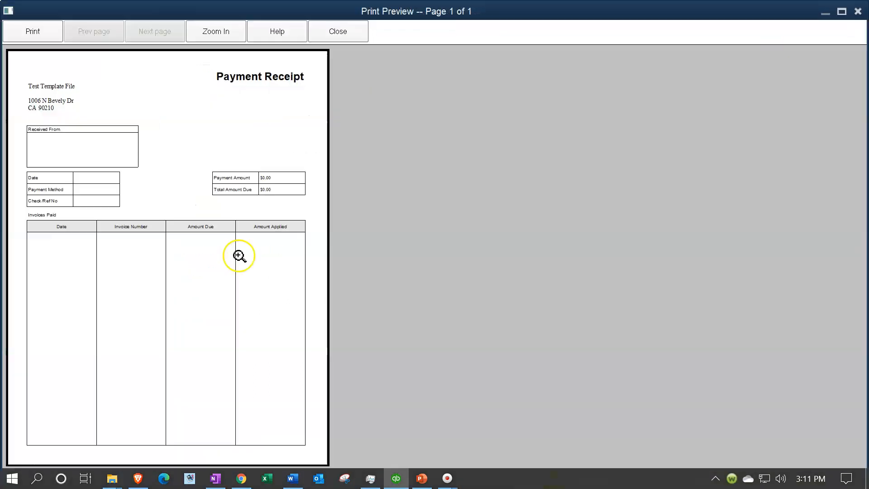
click(103, 139)
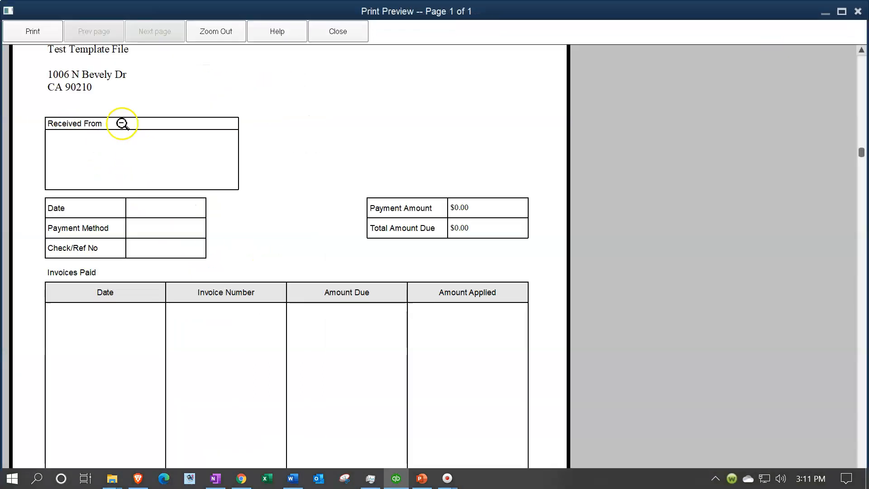
click(261, 108)
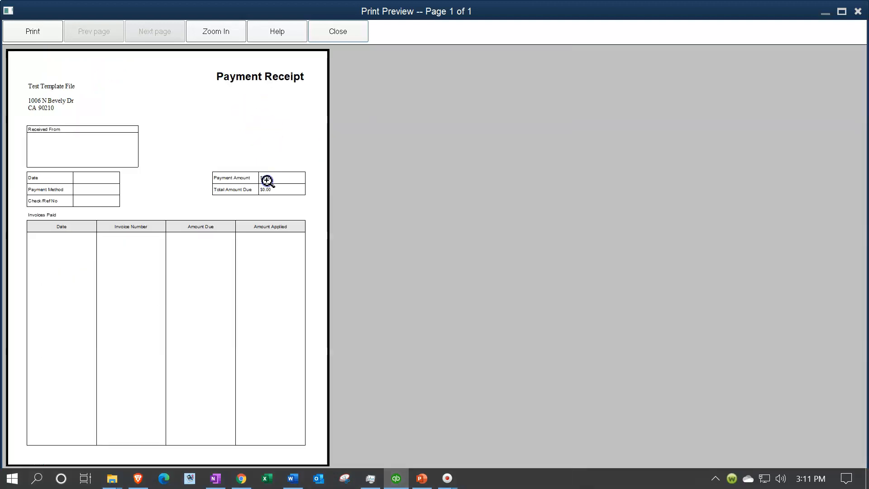
click(271, 114)
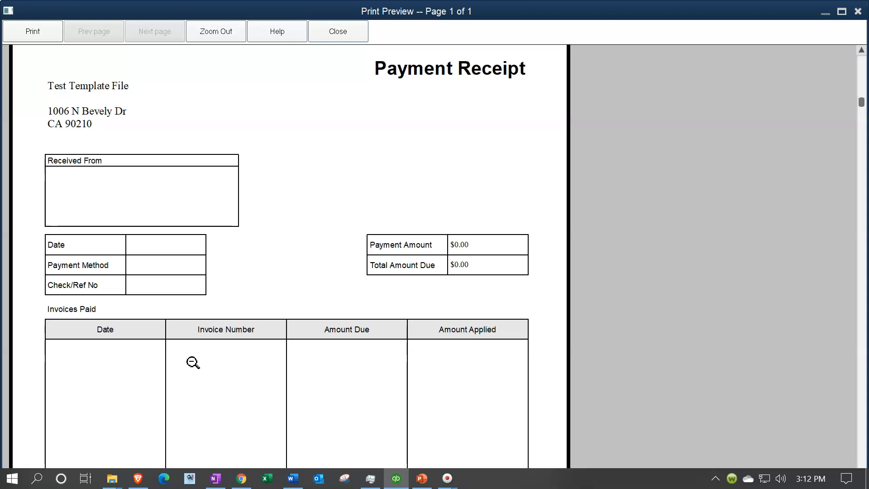
click(235, 371)
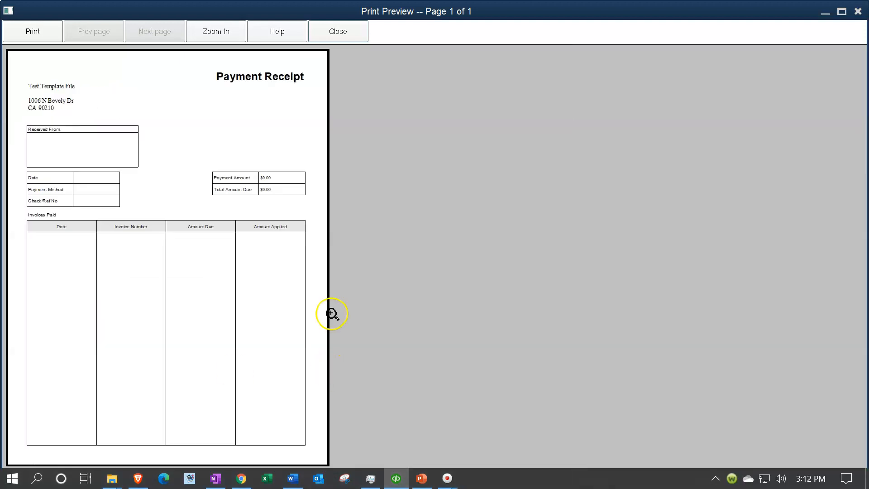
click(336, 30)
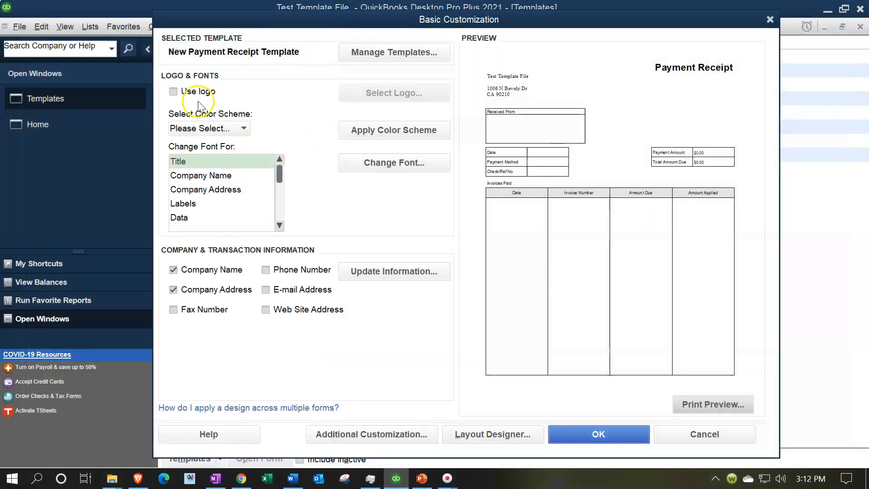
Rename the new payment receipt template as Test 1 Payment Receipt Template
click(367, 51)
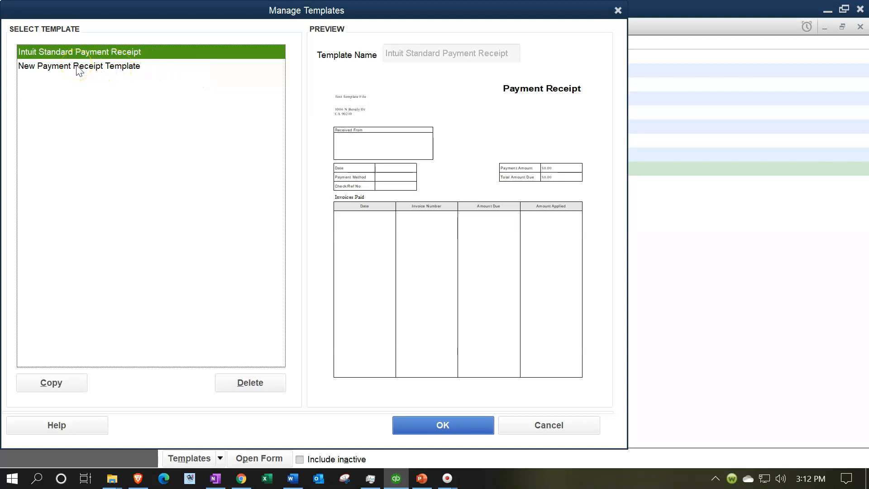
click(51, 66)
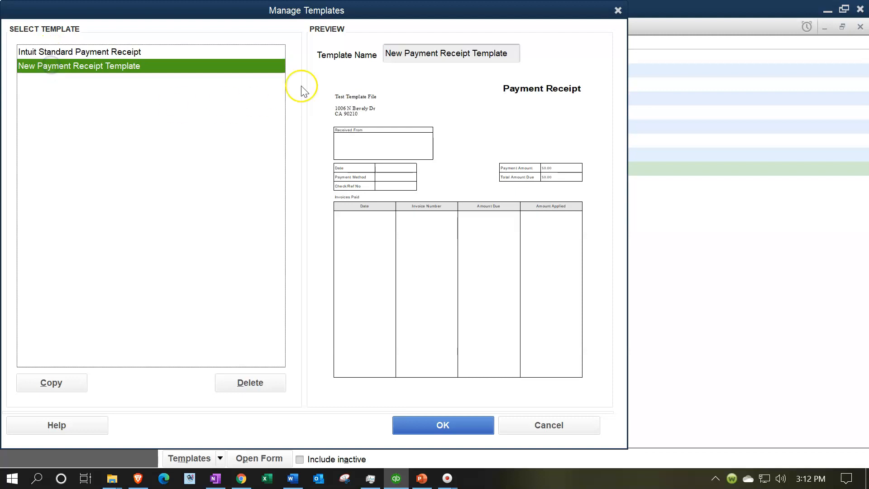
click(390, 53)
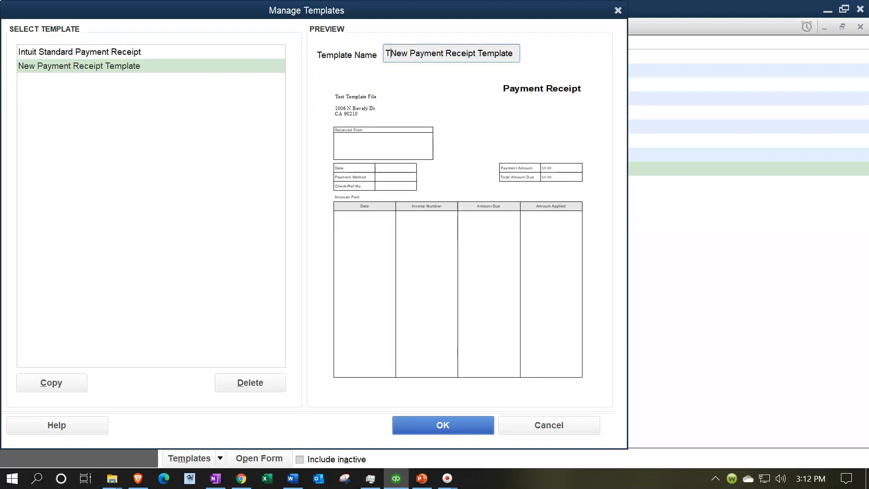
text(Tes)
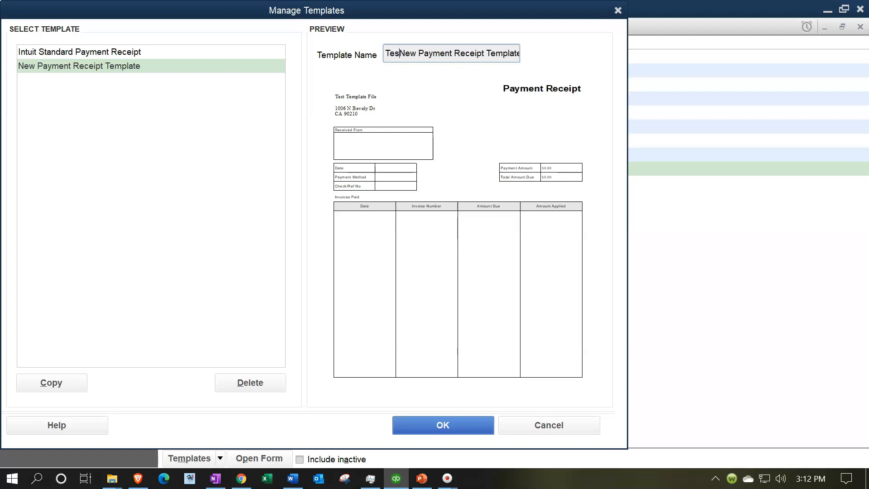
key(Delete)
key(Delete)
key(Delete)
key(Delete)
text(t 1)
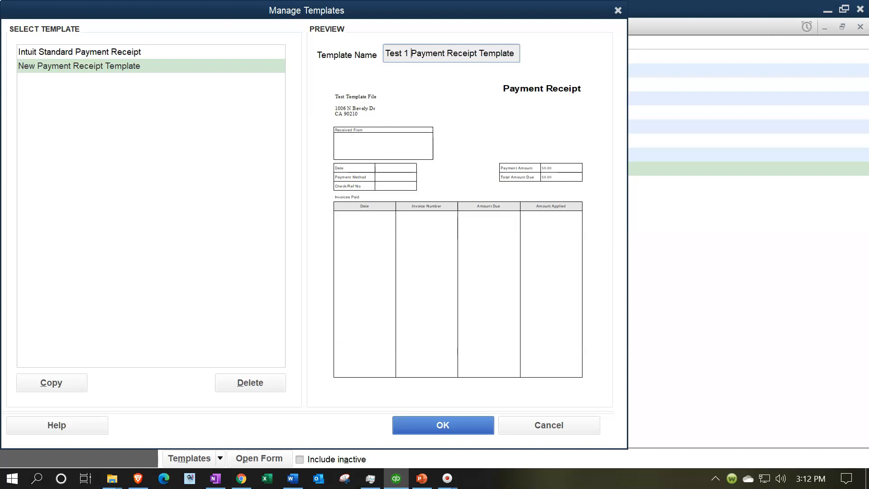
click(456, 425)
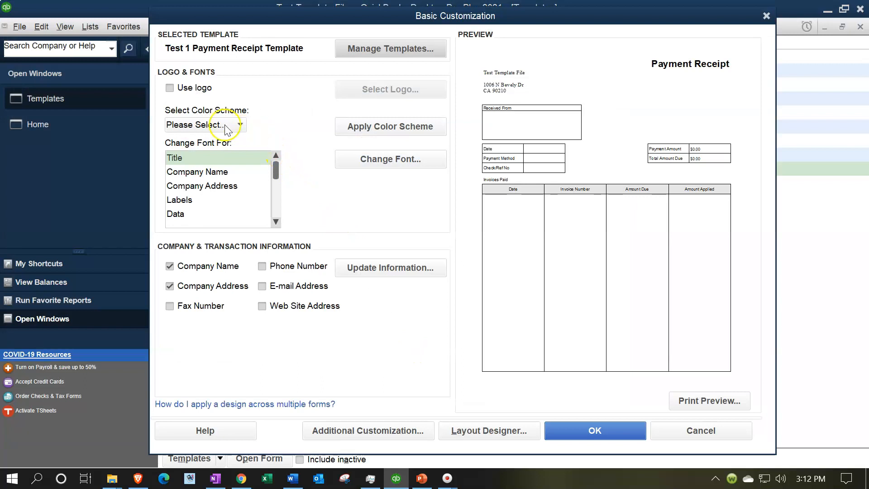
Try the image Cover Slides QB Online Bank Rec 1.jpg as the template's logo and switch the logo off again
click(185, 90)
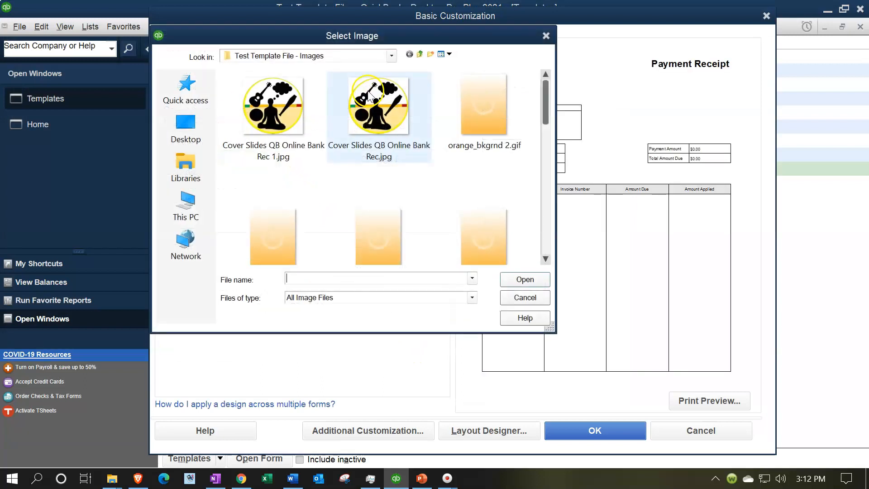
double_click(284, 116)
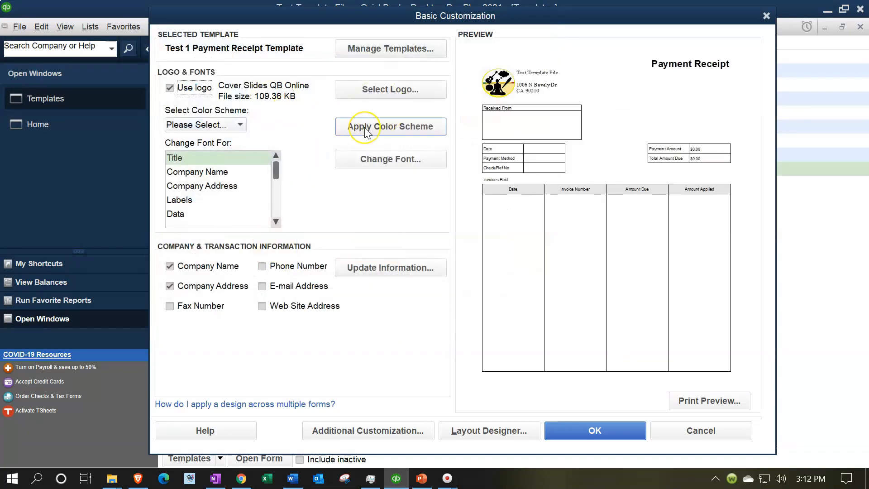
click(170, 89)
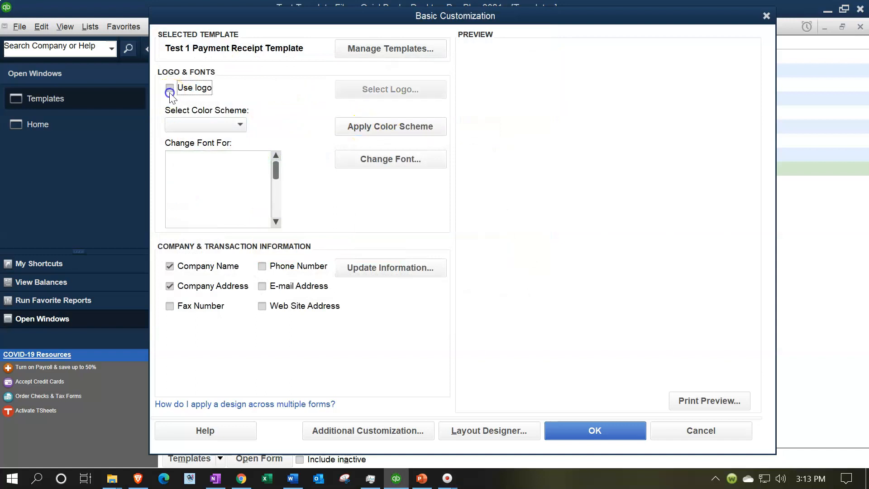
Enable the template's logo using the image Cover Slides QB Online Bank Rec 1.jpg
click(169, 89)
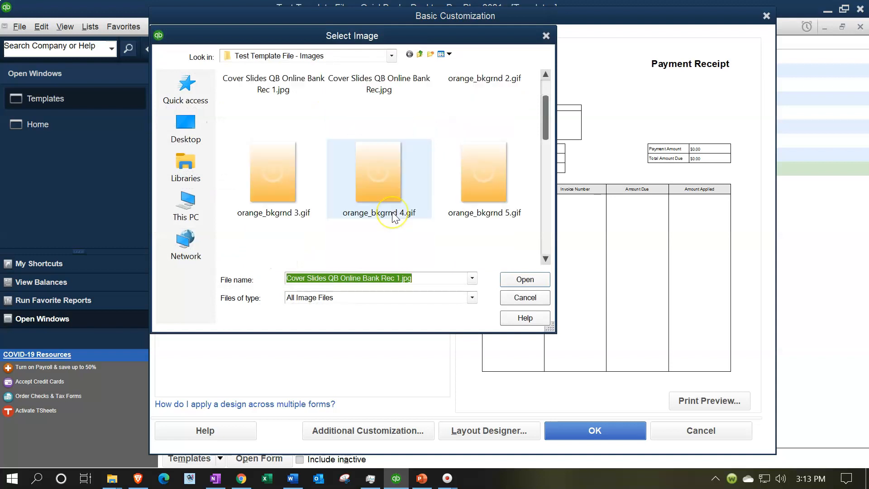
scroll(394, 212, down, 3)
scroll(393, 217, up, 3)
scroll(393, 214, up, 1)
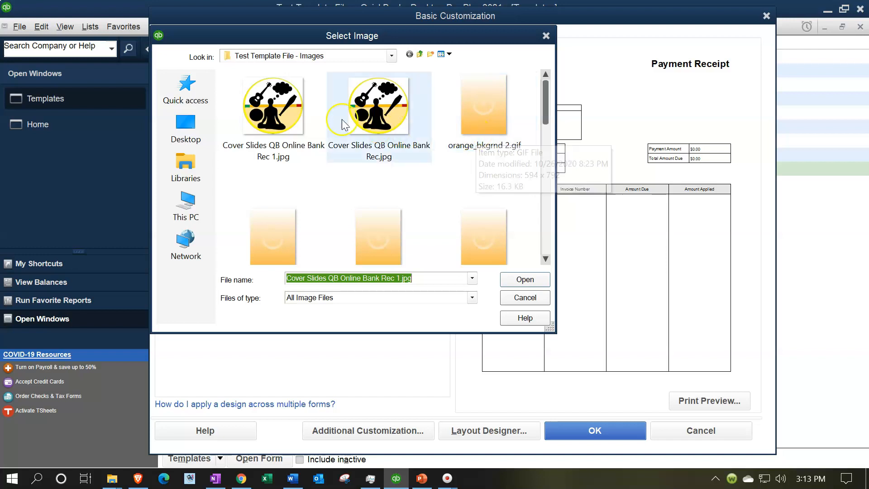
click(281, 109)
double_click(282, 108)
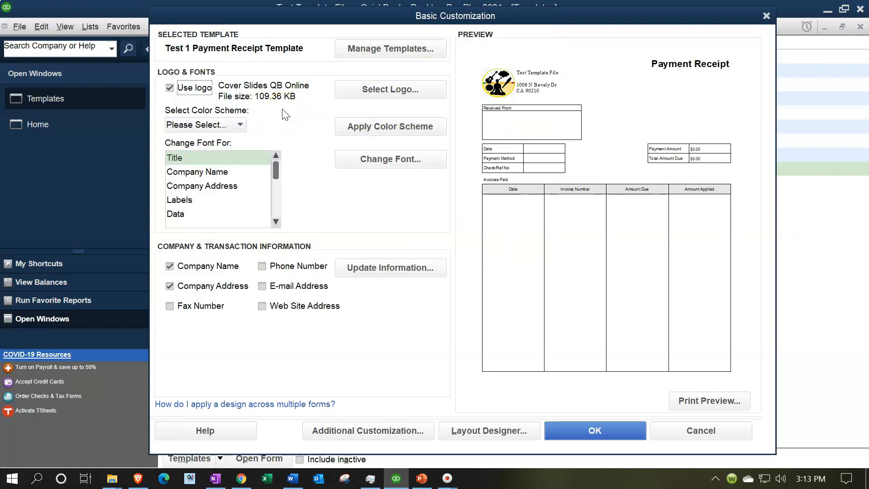
click(206, 123)
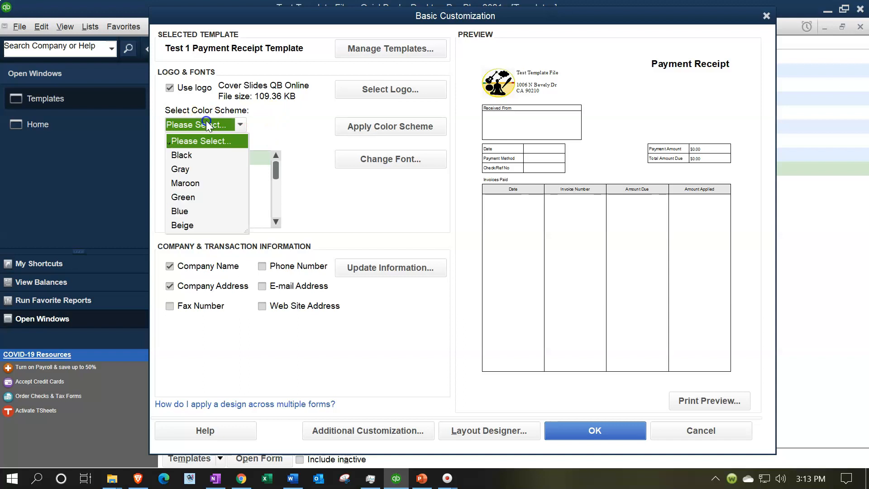
click(206, 121)
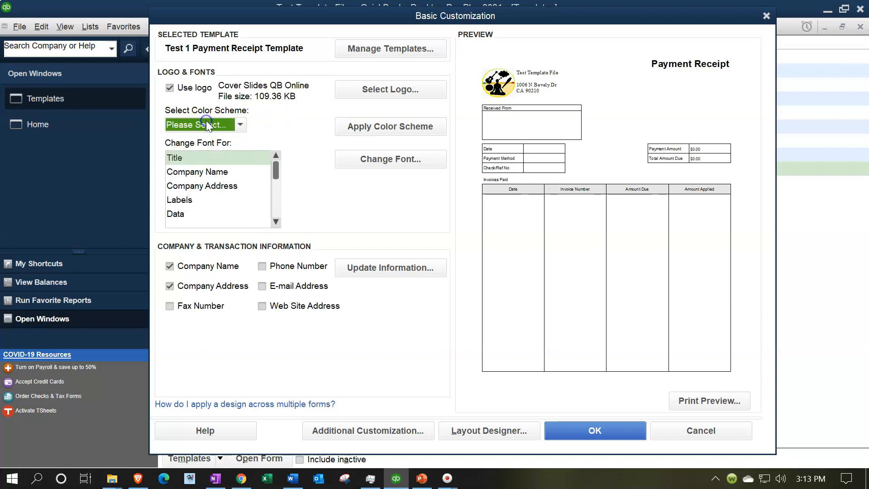
Format the template's company name font as size 28, underlined and red
click(197, 170)
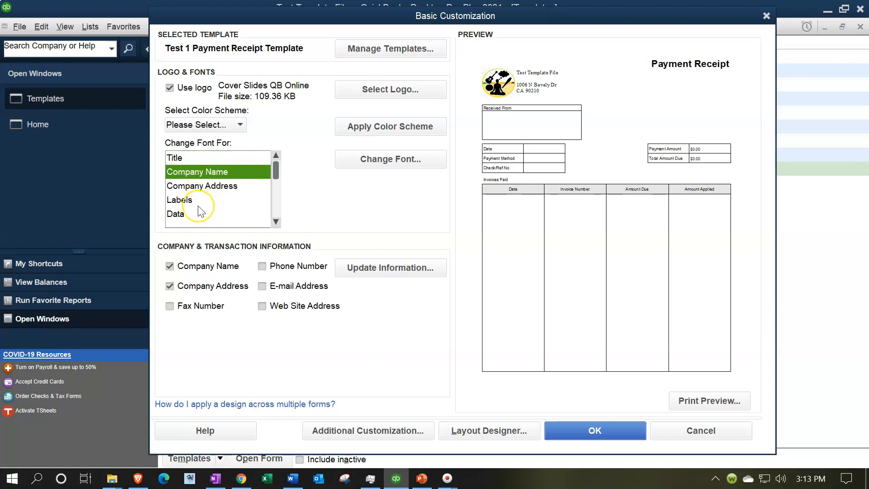
click(354, 159)
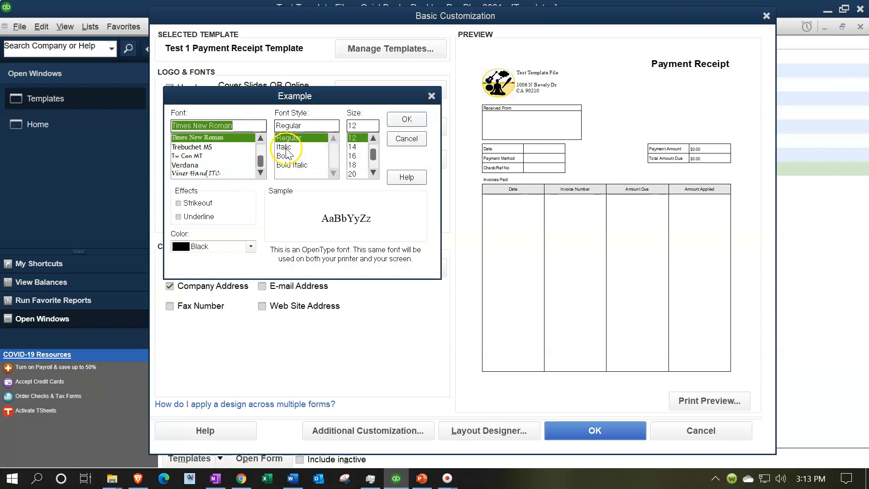
click(373, 173)
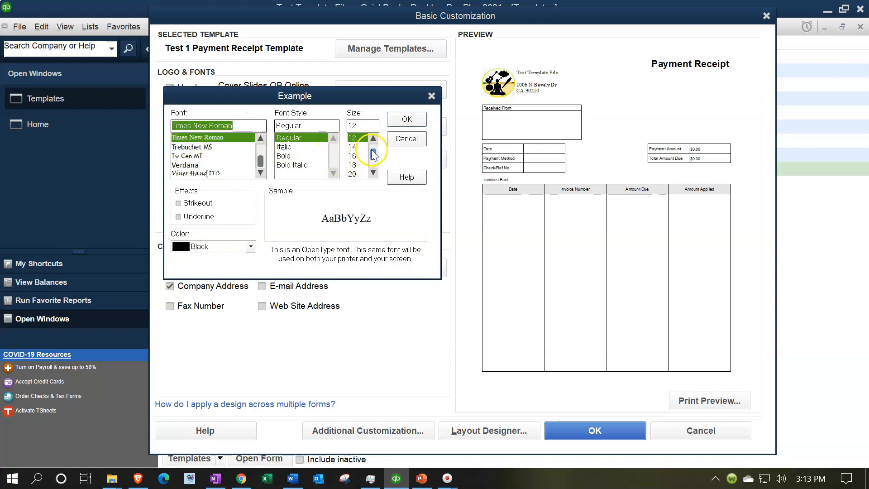
click(352, 156)
click(185, 215)
click(250, 246)
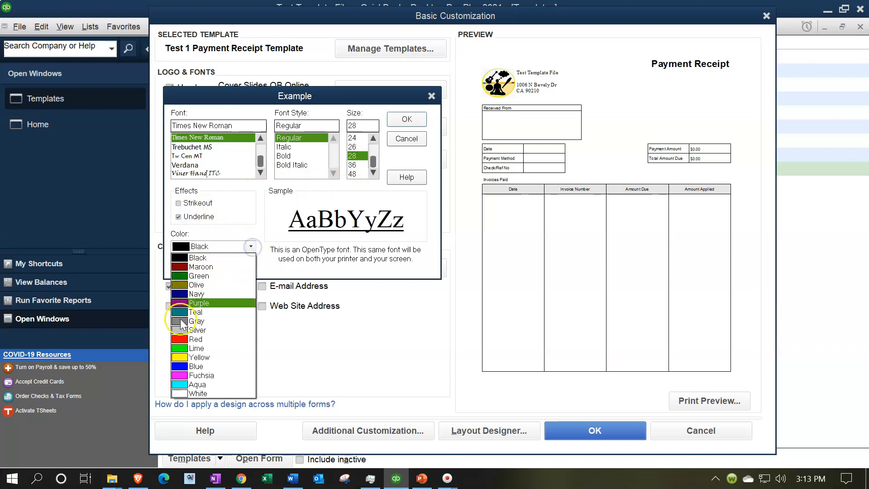
click(180, 340)
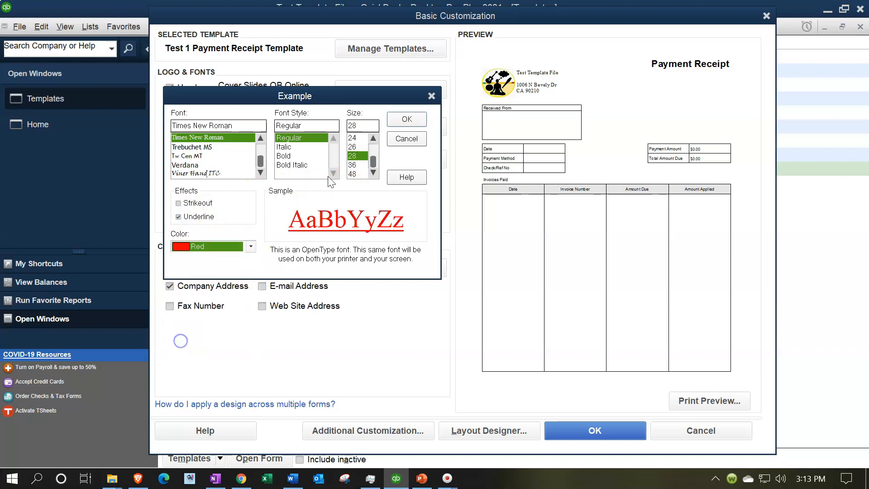
click(407, 119)
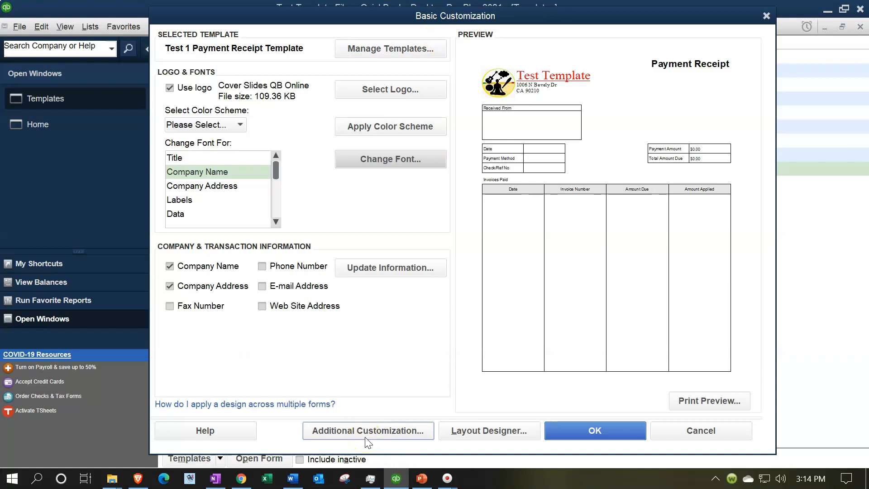
Review the company contact information behind the template and close it without making changes
click(497, 436)
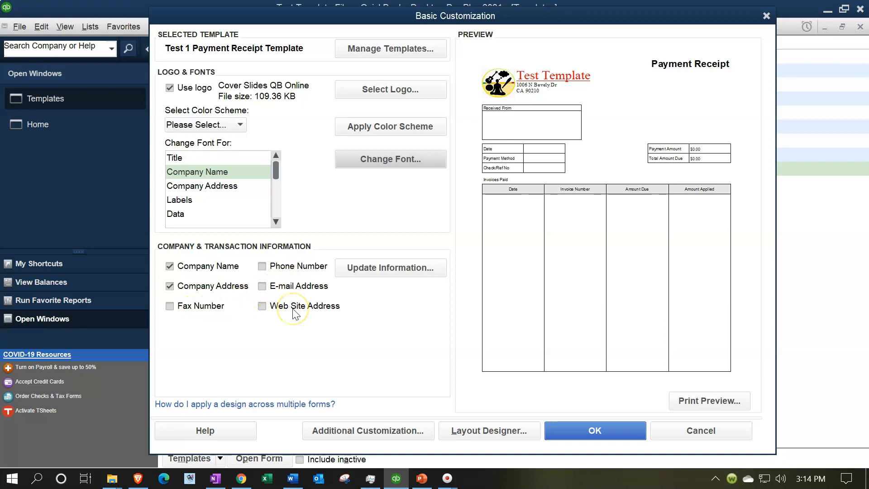
click(390, 270)
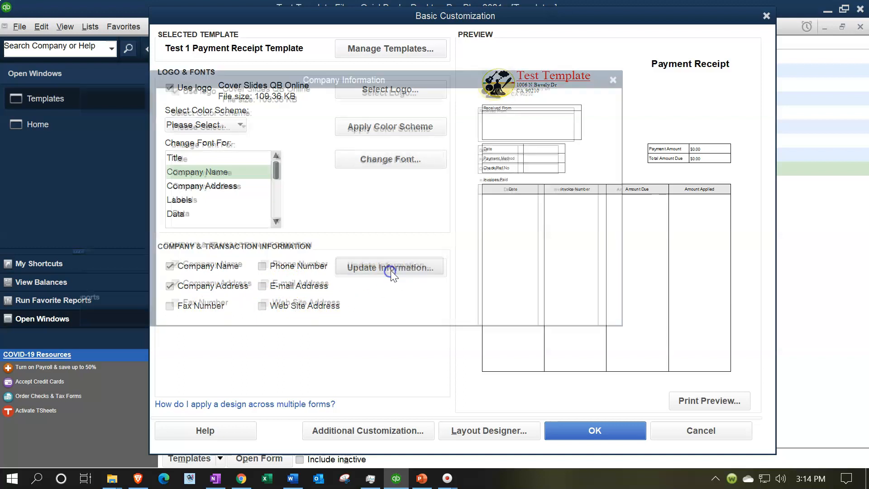
click(301, 136)
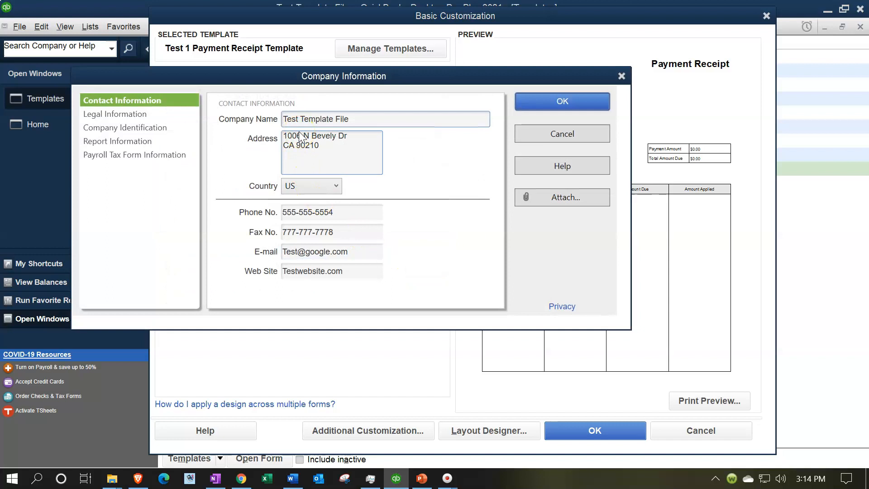
click(366, 148)
click(620, 77)
click(621, 77)
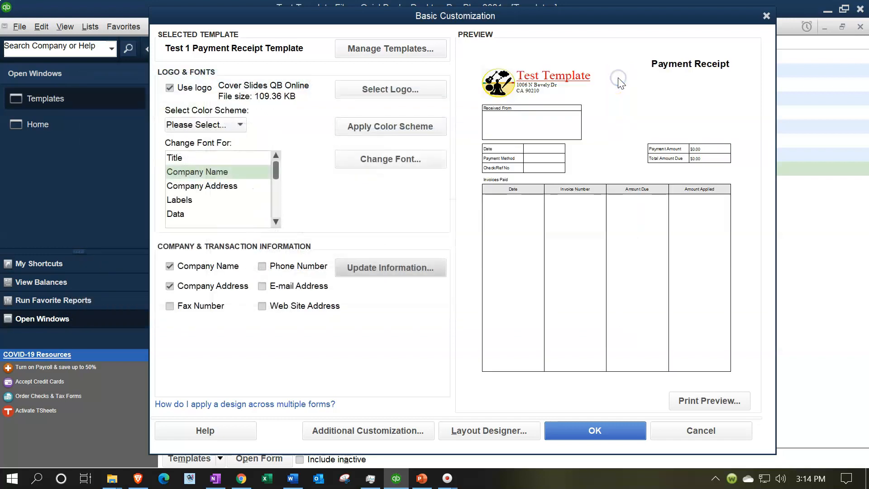
Open the additional customization options for the Test 1 Payment Receipt Template
click(387, 432)
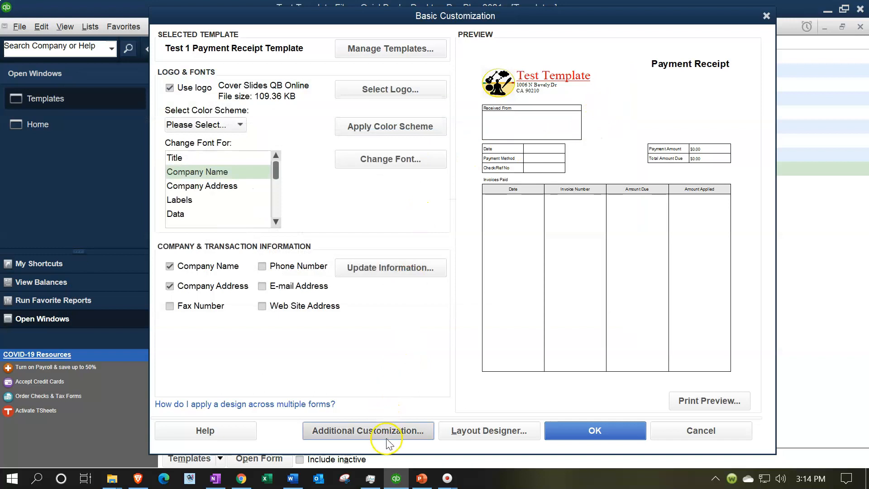
drag(254, 10, 430, 16)
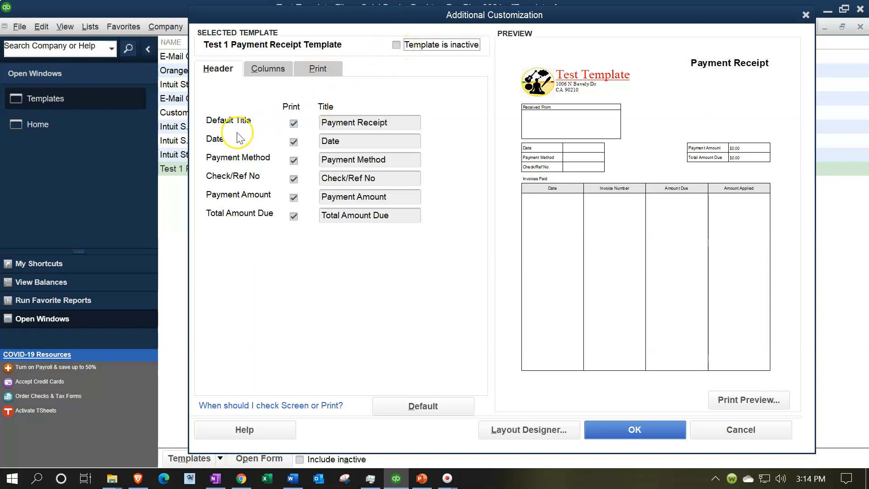
Shorten the template's default header title to Receipt and apply it to the preview
click(368, 125)
drag(363, 123, 359, 122)
key(Left)
key(BackSpace)
key(BackSpace)
key(BackSpace)
key(BackSpace)
key(BackSpace)
key(BackSpace)
key(BackSpace)
key(BackSpace)
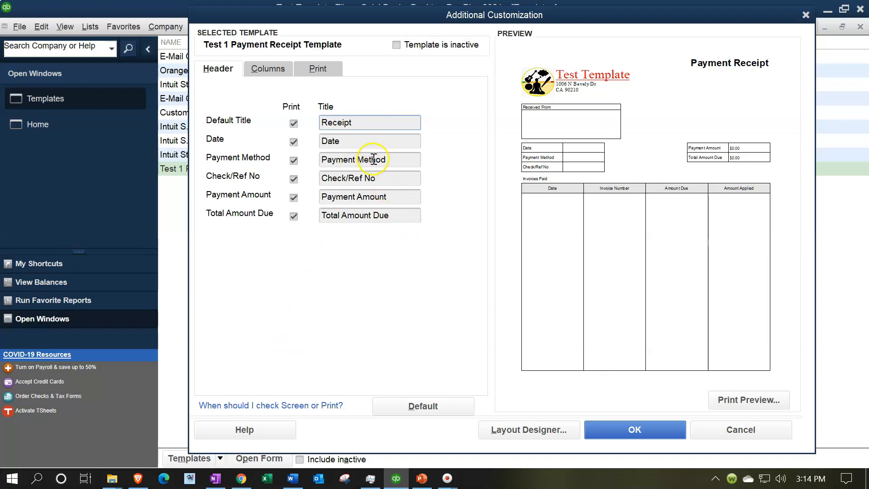
click(362, 141)
click(509, 215)
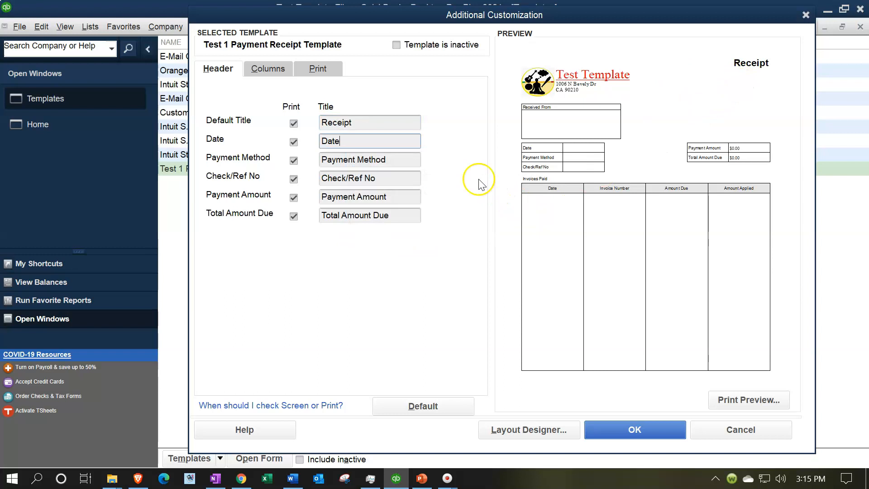
Replace the template's default header title with Thank You For Payme
double_click(373, 127)
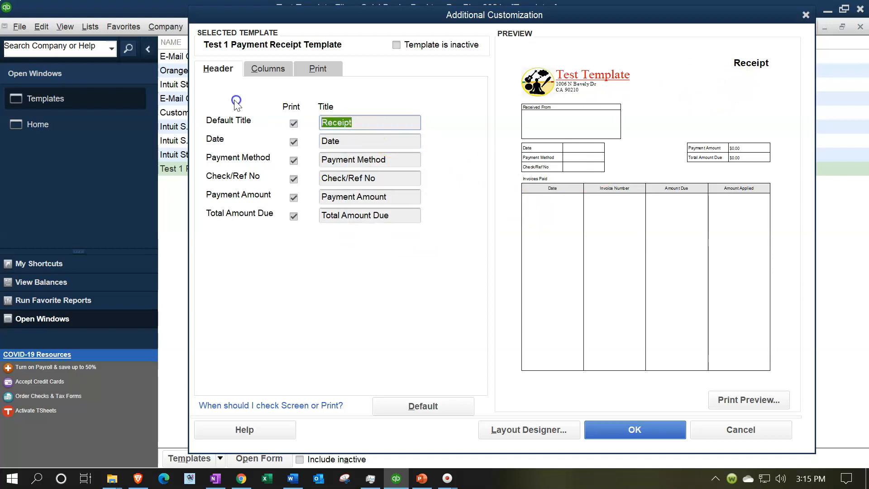
text(Than)
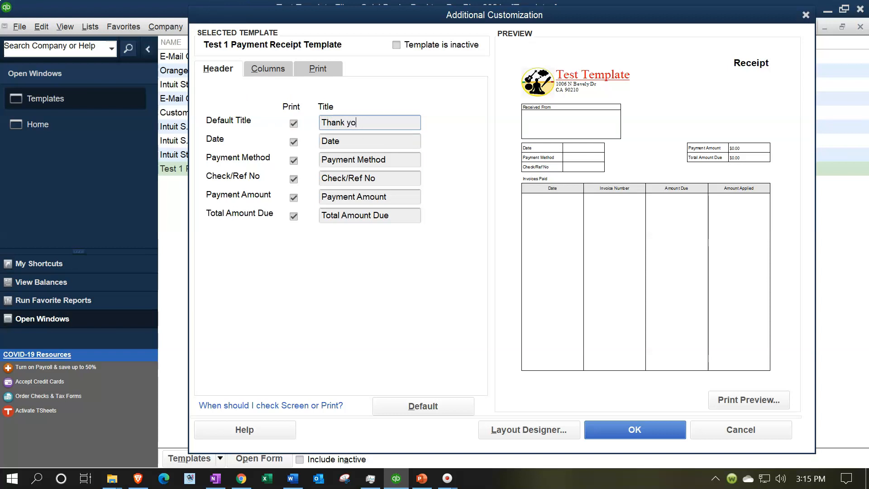
text(k You For Payme)
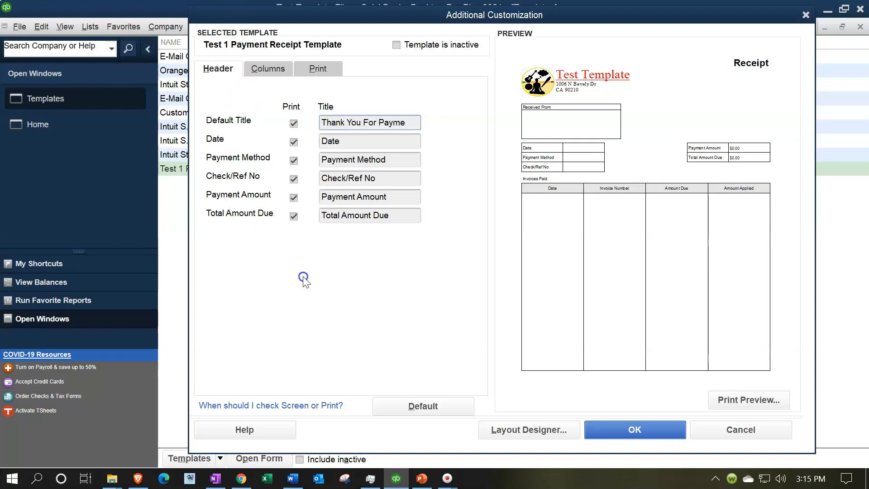
click(379, 141)
click(503, 219)
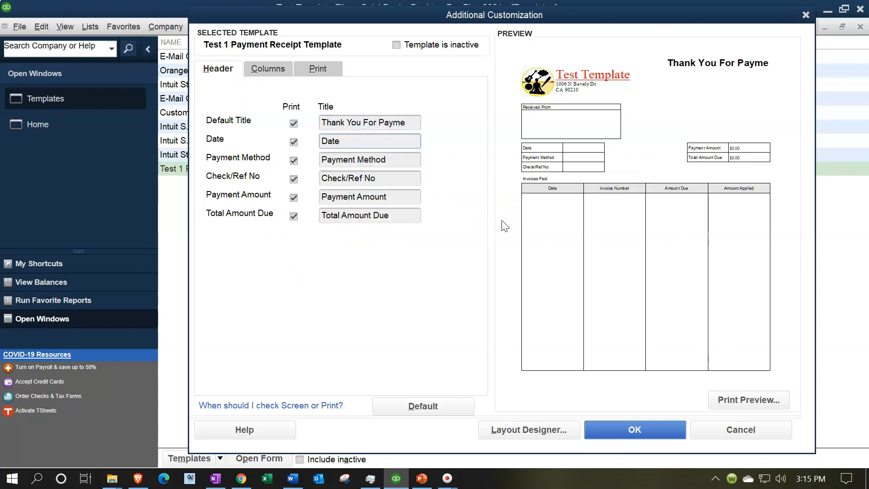
Abbreviate the last word of the default header title so it reads Thank You For Pymt
click(382, 123)
key(End)
key(BackSpace)
key(BackSpace)
key(BackSpace)
key(BackSpace)
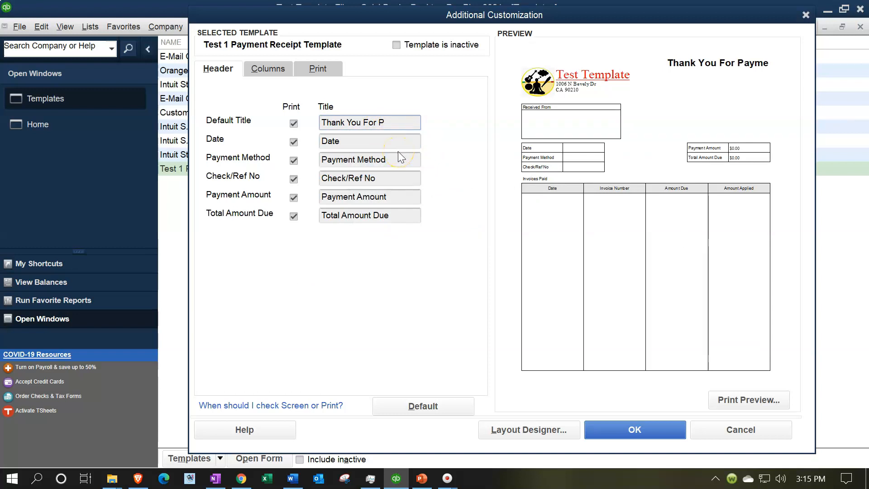
text(ymt)
click(364, 140)
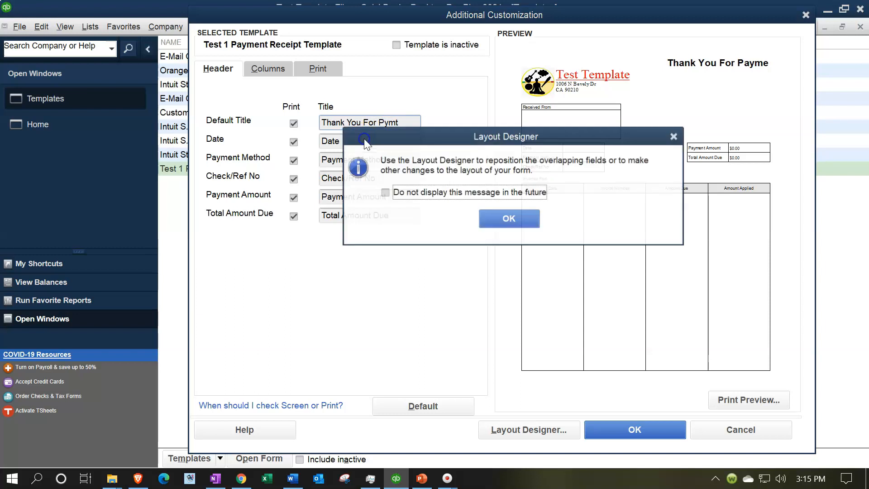
click(496, 216)
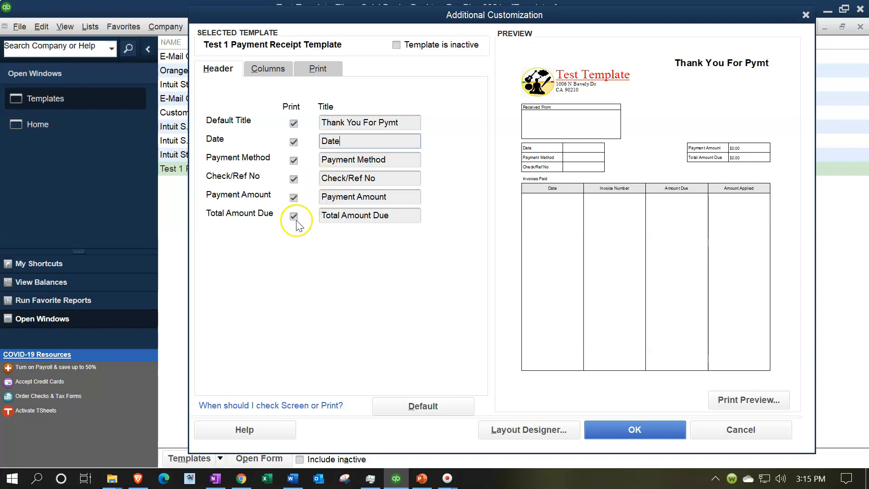
Make Invoice Number the first column of the receipt by setting its order to 1
click(267, 72)
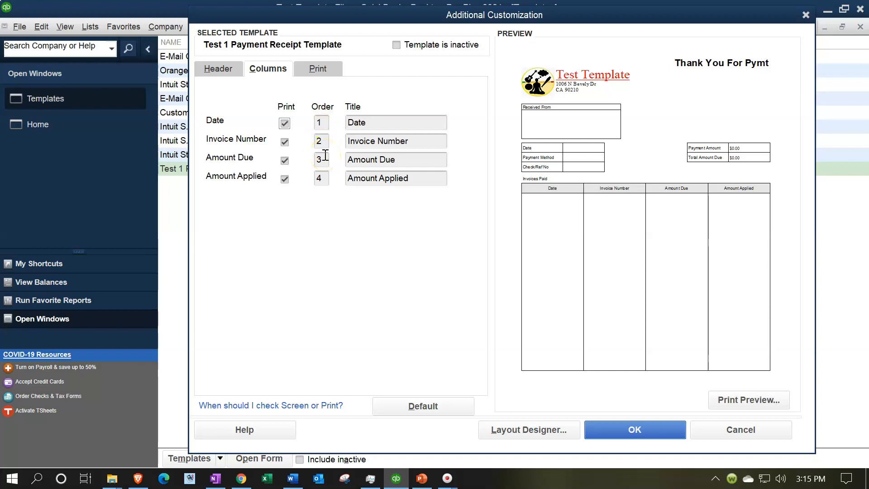
click(320, 140)
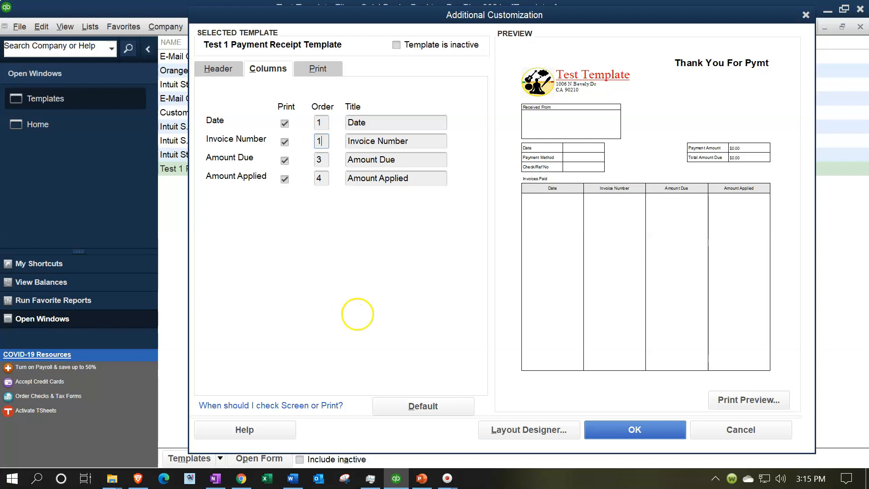
click(384, 141)
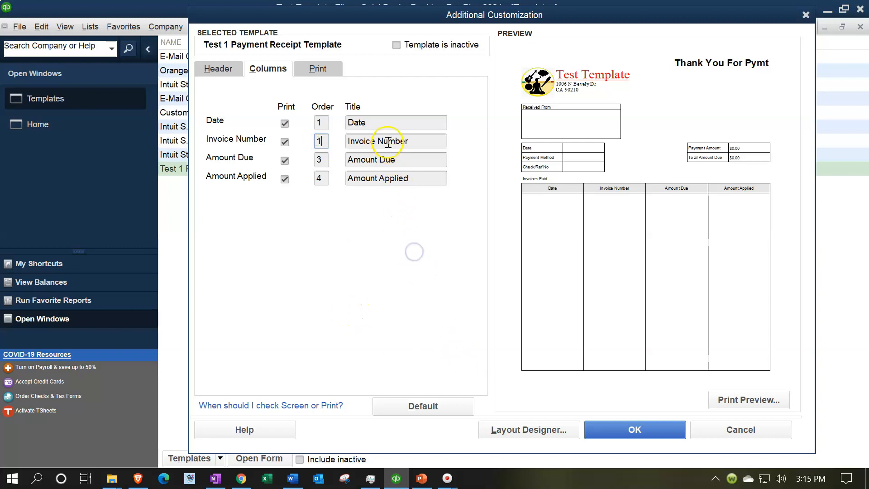
click(508, 218)
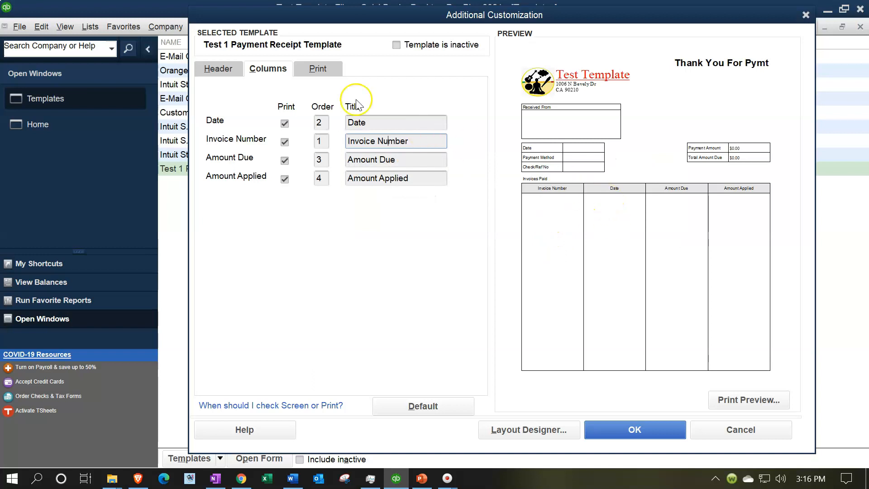
Review the template's print settings and examine the receipt's field arrangement in the Layout Designer
click(316, 68)
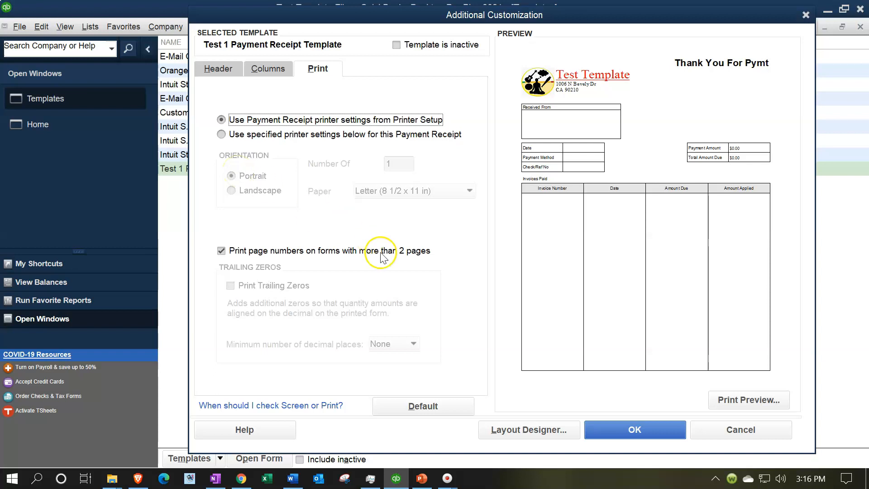
click(517, 423)
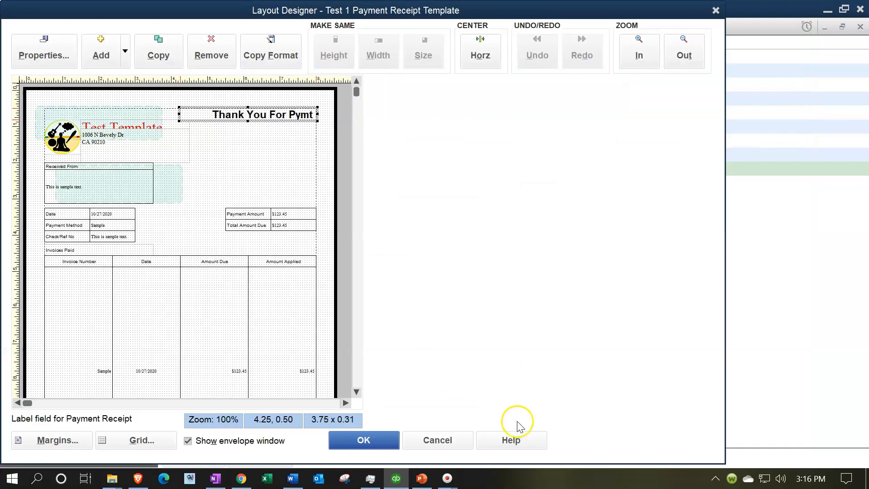
mouse_move(233, 10)
mouse_down()
mouse_move(348, 7)
mouse_move(336, 11)
mouse_up()
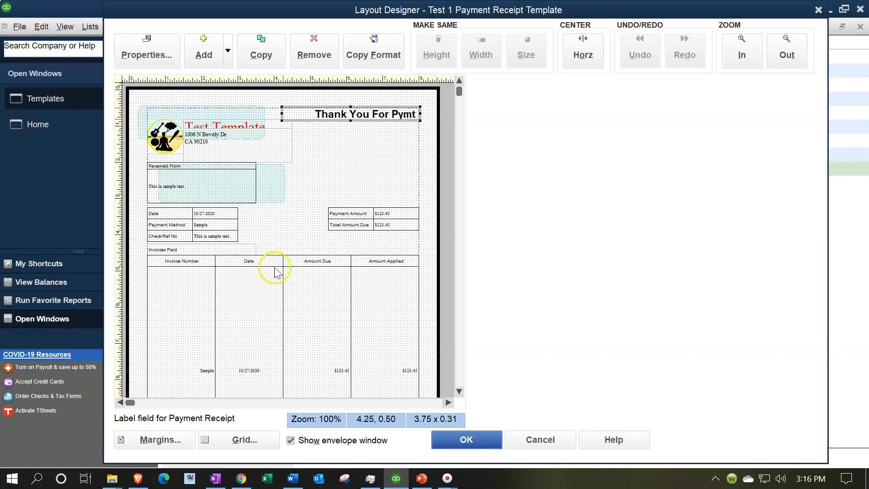
Accept the layout and save the additional and basic customizations of the payment receipt template
click(487, 438)
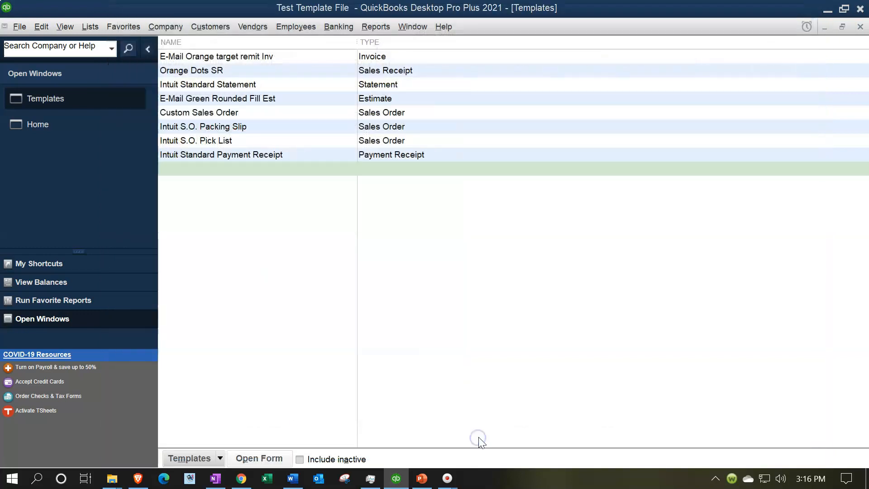
click(628, 427)
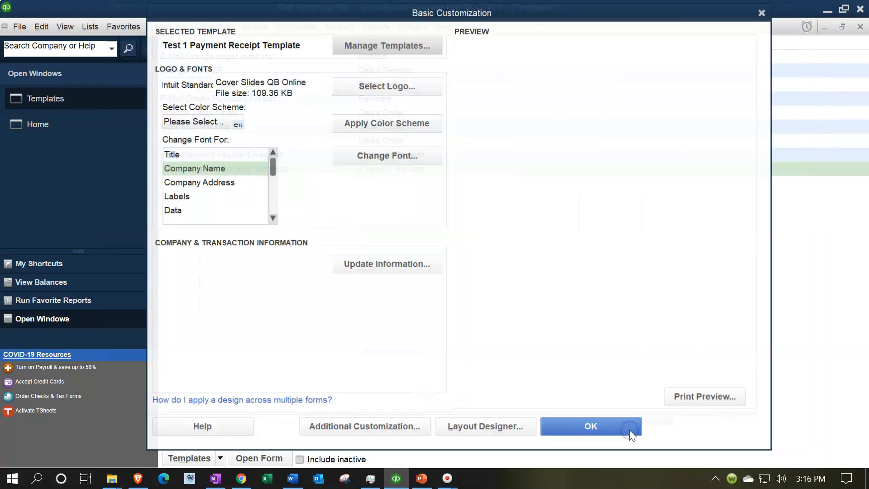
click(628, 428)
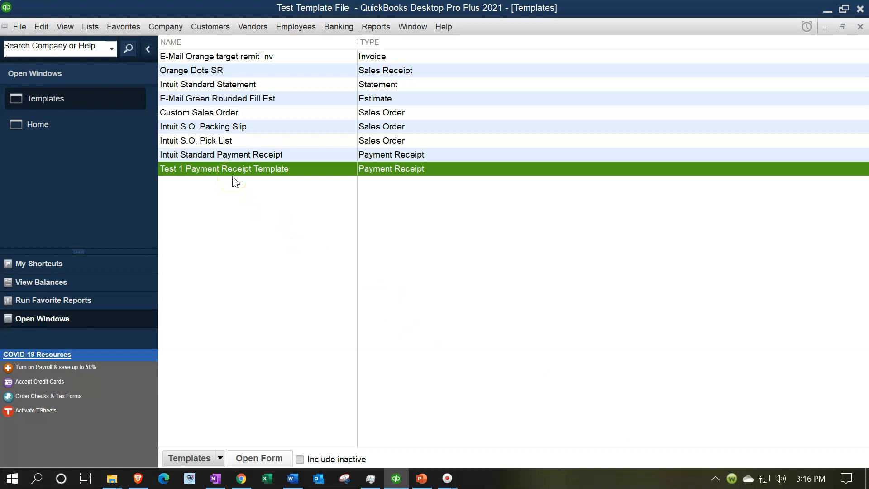
Return to the home page and open the Receive Payments form
click(55, 122)
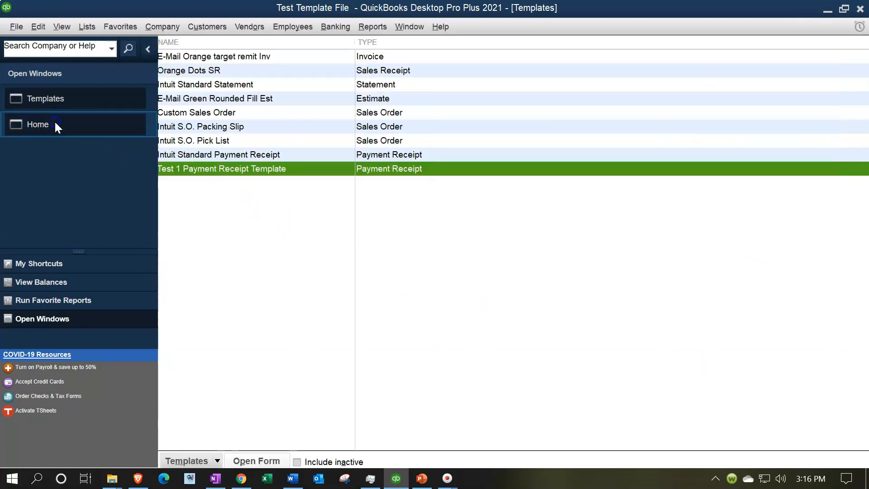
click(514, 268)
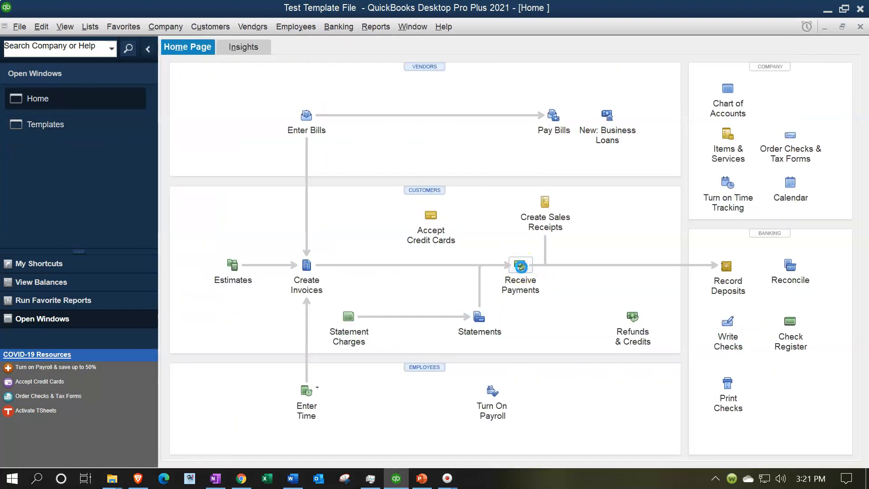
click(515, 270)
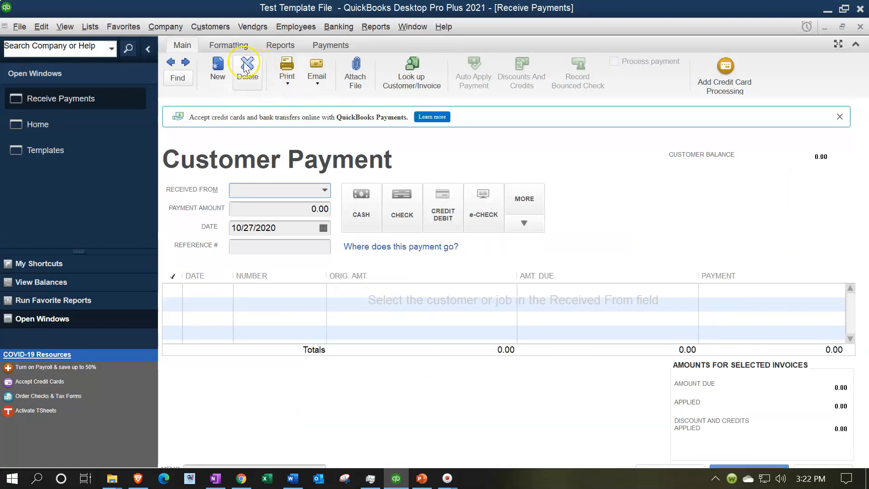
Check the Test 1 Payment Receipt Template in the template manager and select it as the payment's email and print template
click(219, 45)
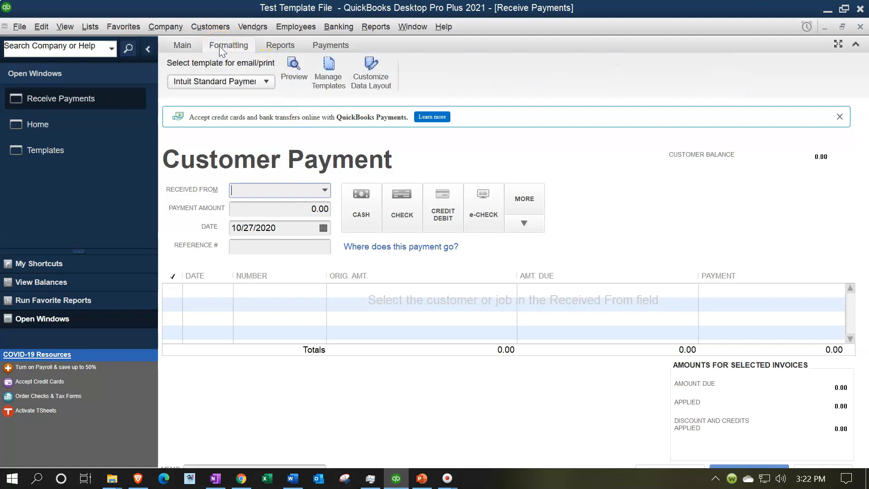
click(324, 64)
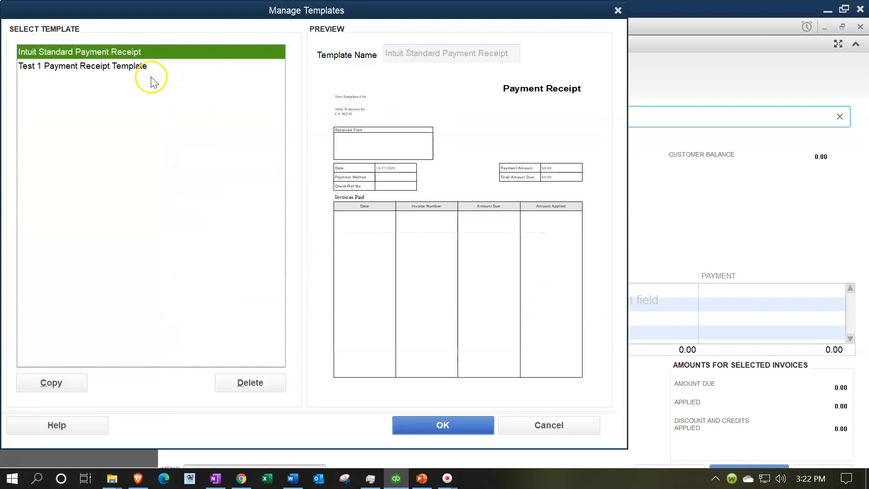
click(125, 67)
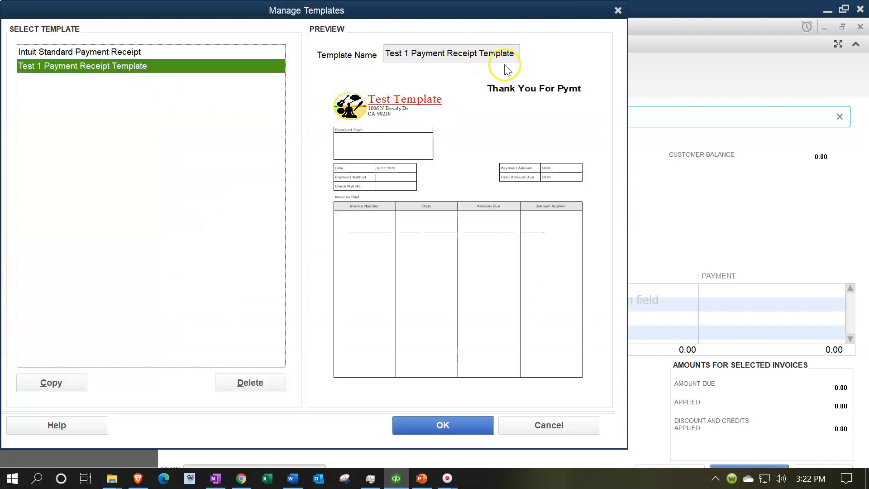
click(618, 10)
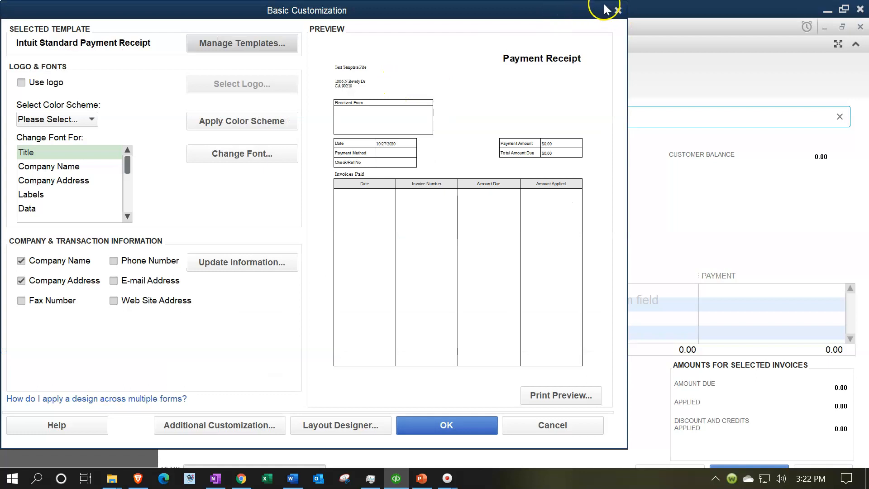
click(618, 10)
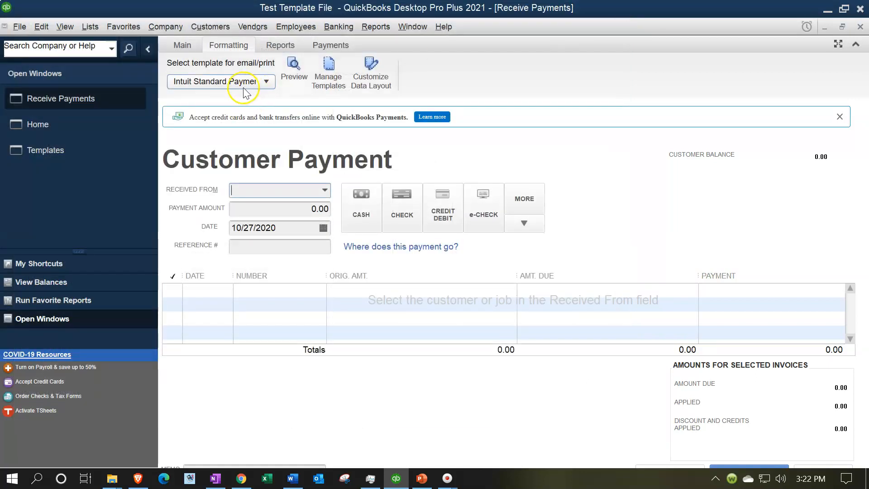
click(267, 81)
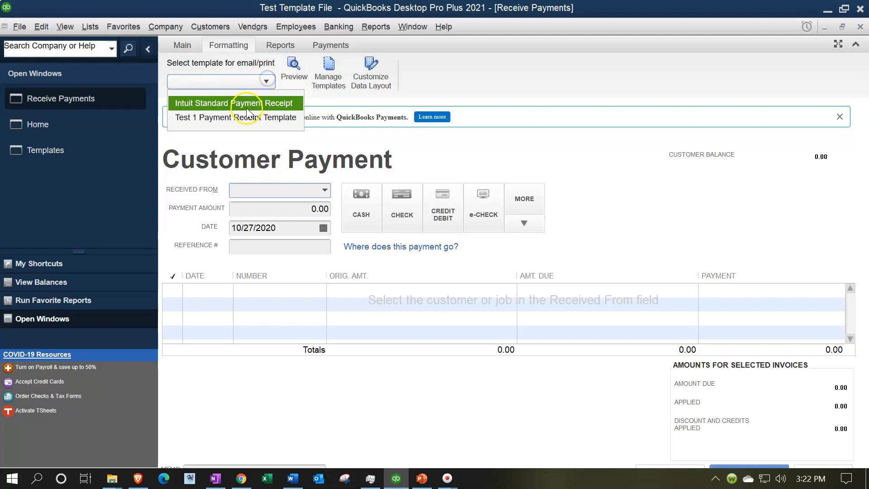
click(211, 116)
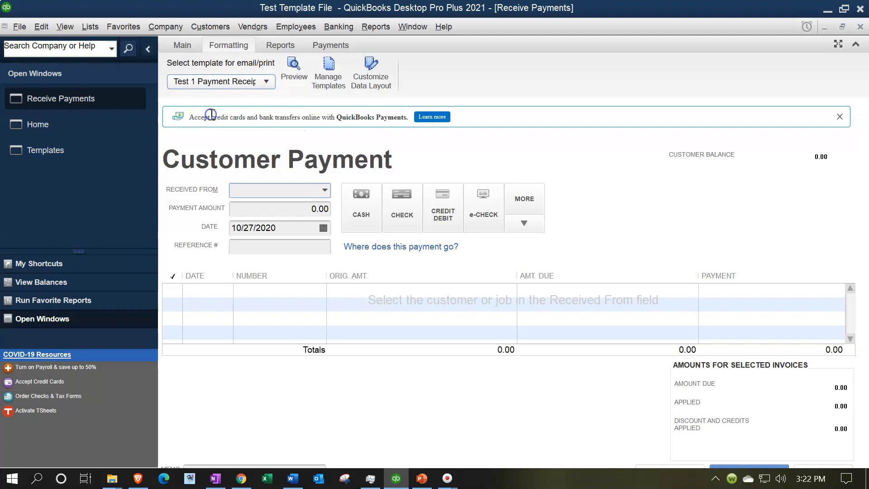
Preview the printed payment receipt without customizing the template, and close the payment form without printing
click(181, 47)
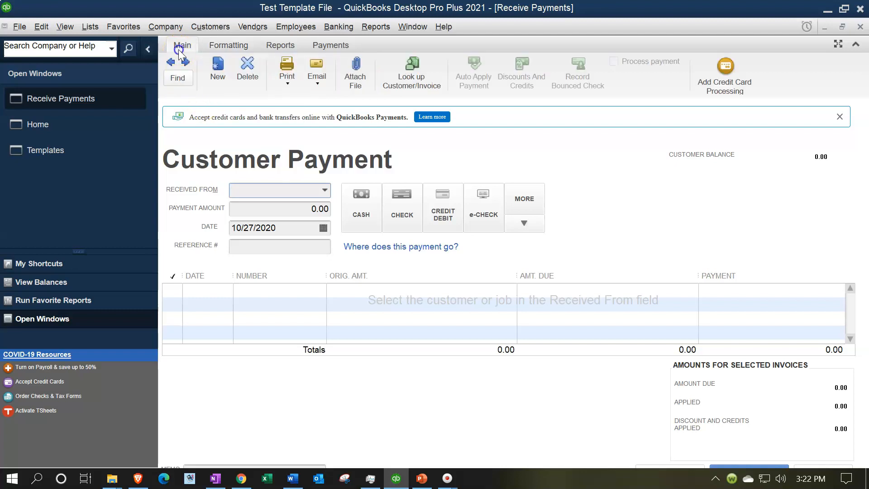
click(294, 83)
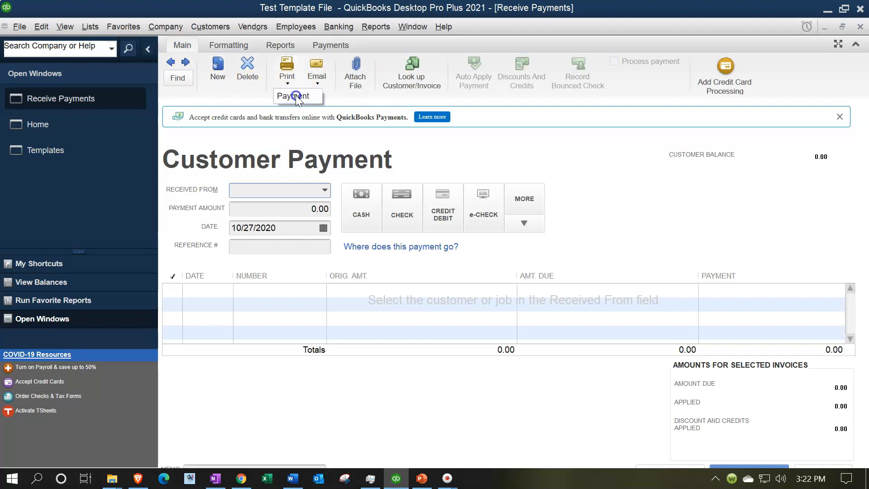
click(296, 96)
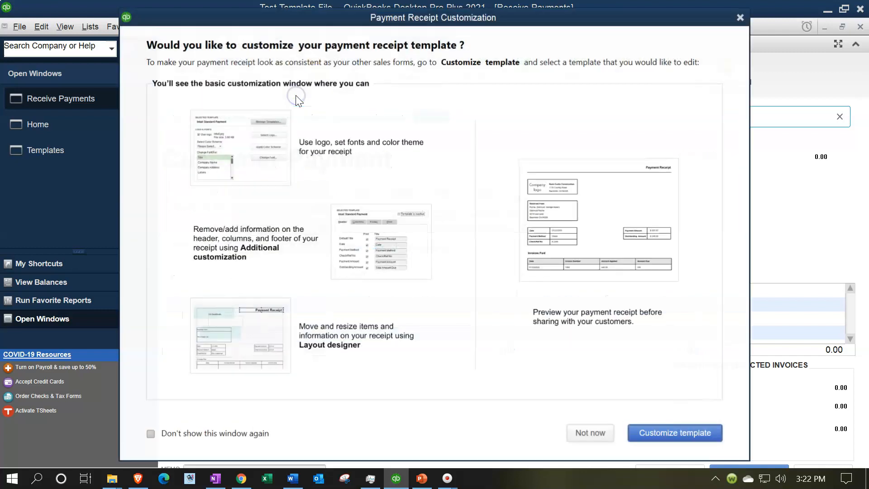
click(592, 434)
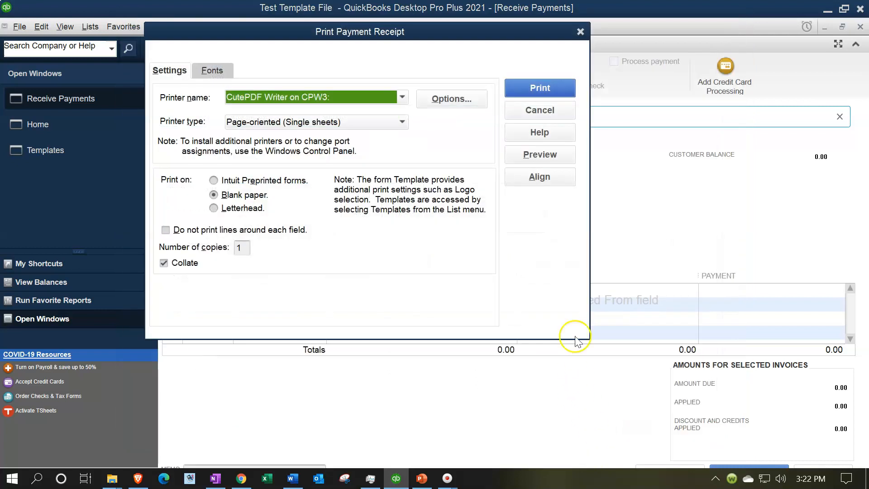
click(538, 156)
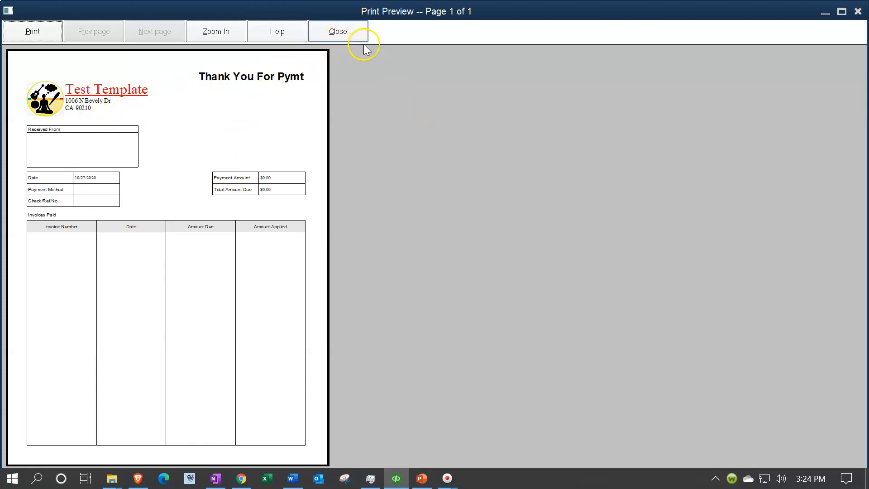
click(356, 35)
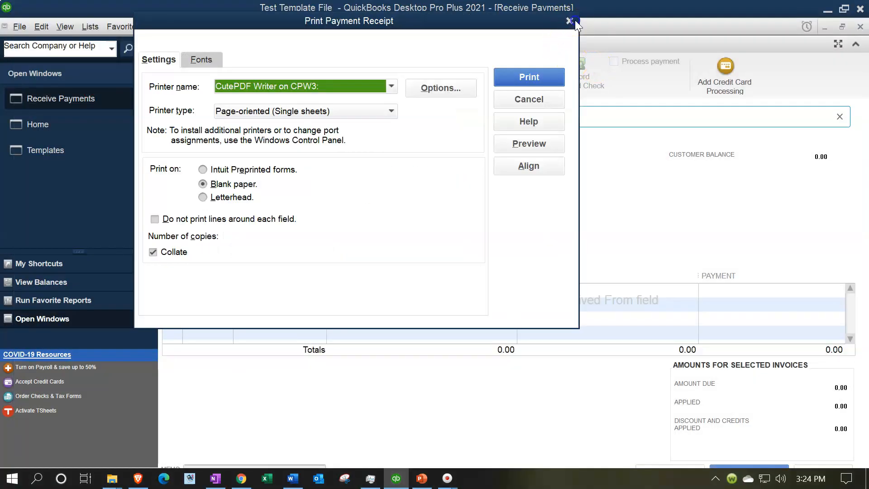
click(569, 21)
click(860, 28)
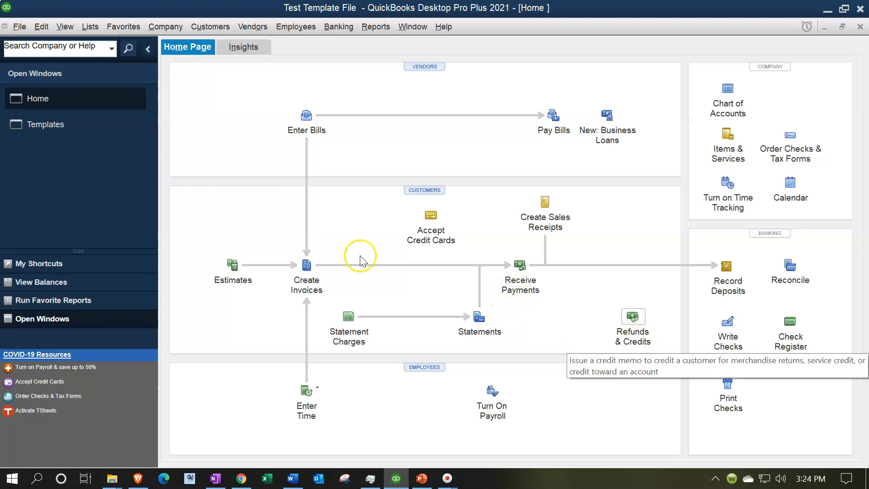
Look through the form categories available for template download from the template list, including Credit Memo, and close the support page
click(93, 28)
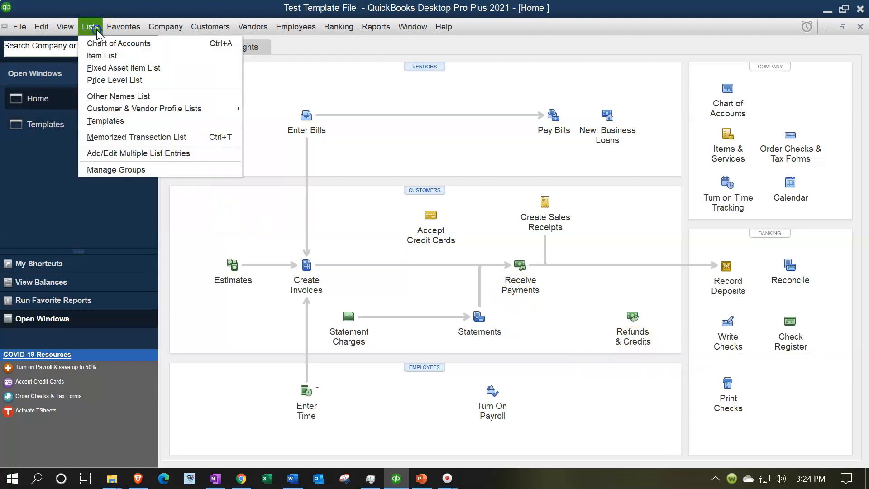
click(102, 120)
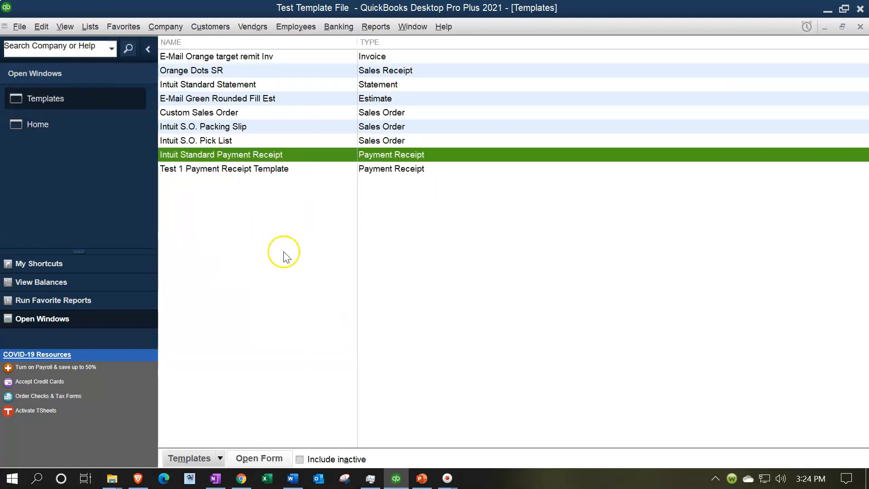
click(219, 457)
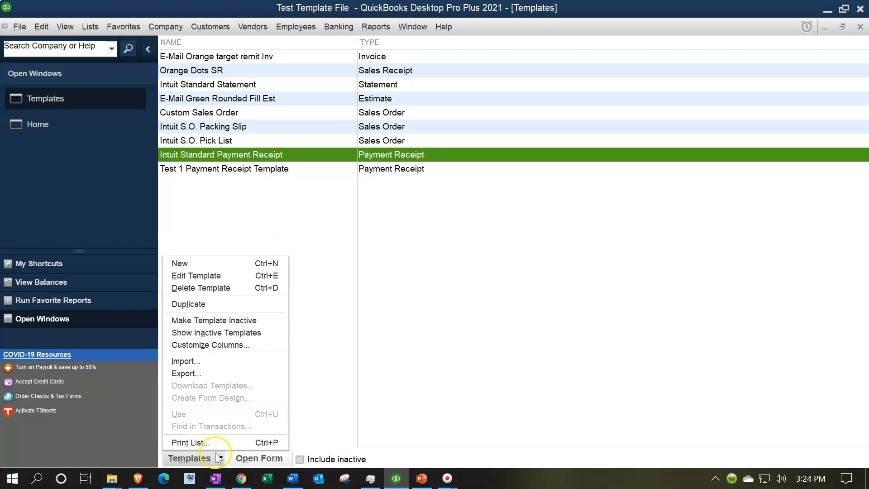
click(227, 344)
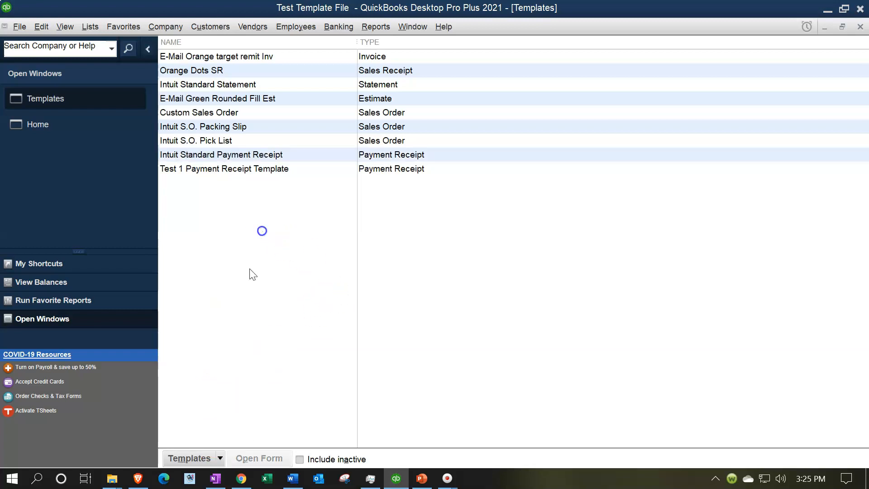
click(210, 455)
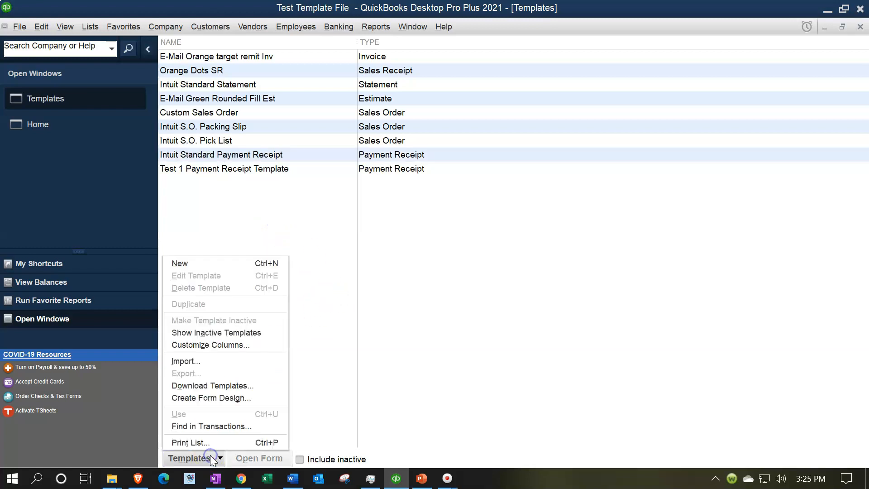
click(213, 386)
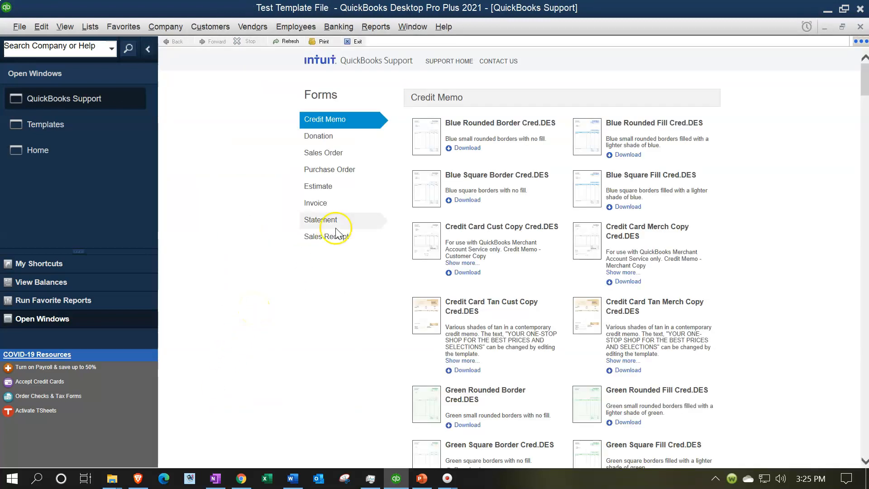
click(327, 123)
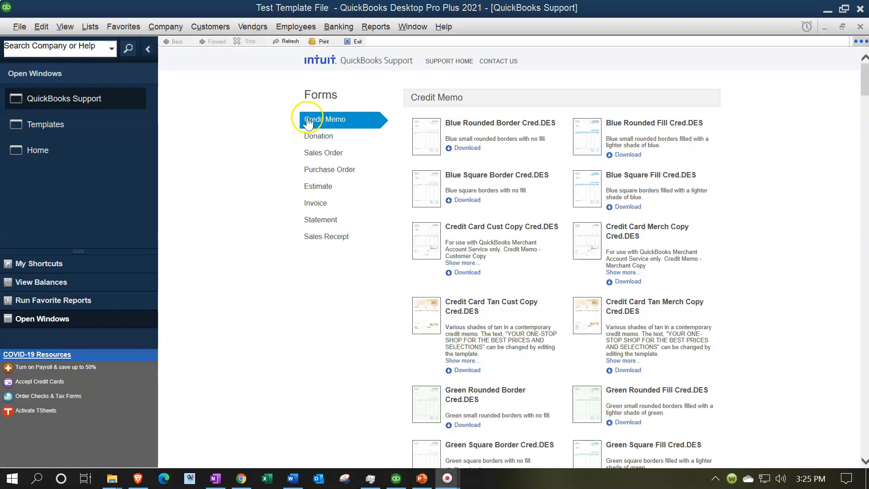
click(860, 28)
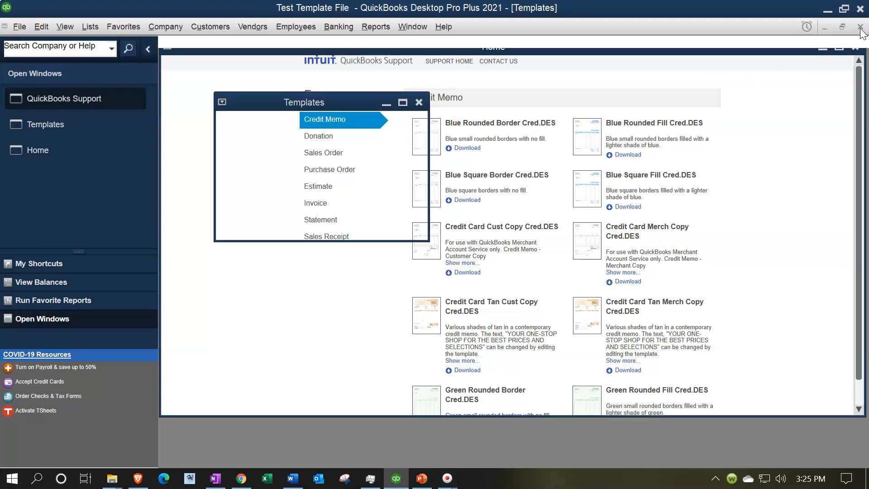